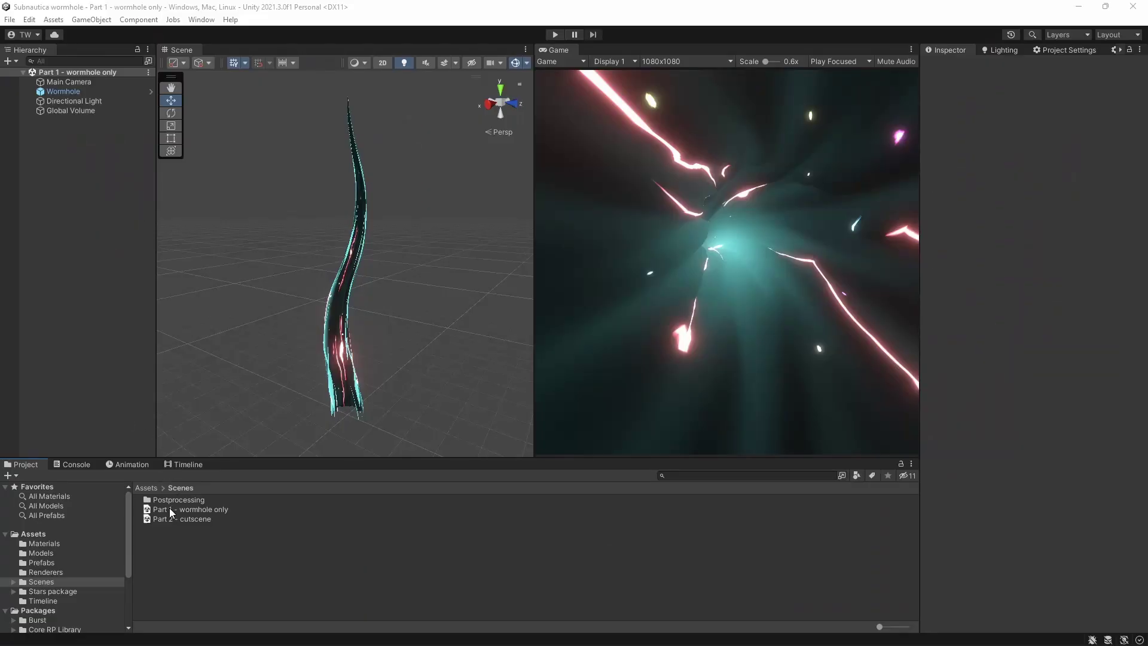
# Step: Look around the Part 1 wormhole scene, then open the 'Part 2 - cutscene' scene
pyautogui.click(172, 510)
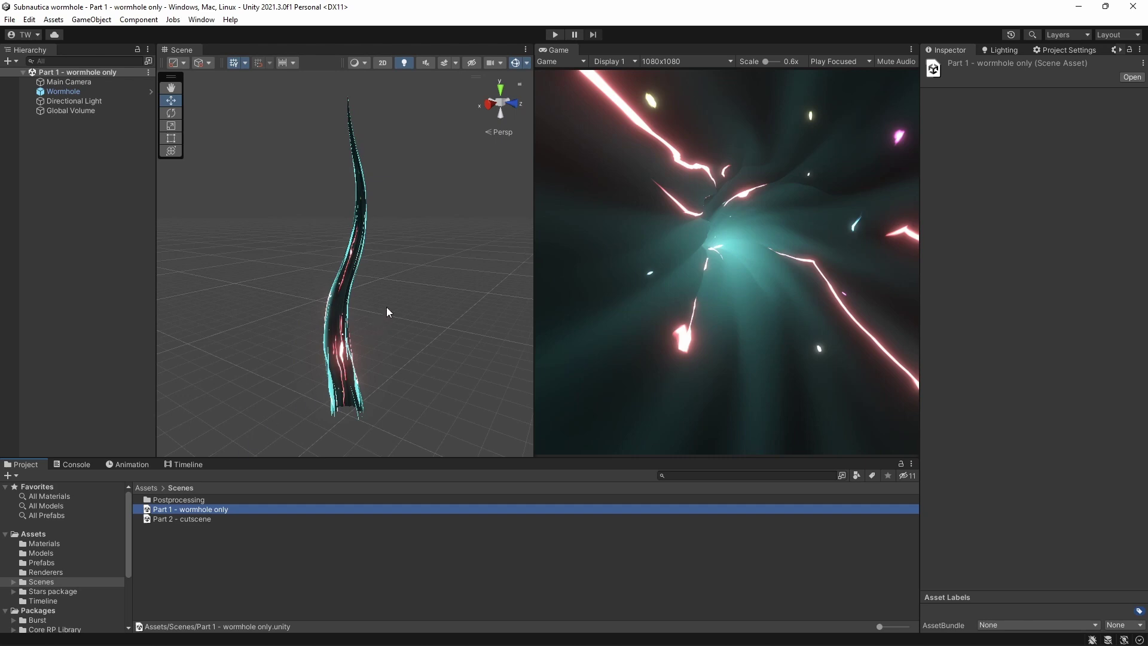
pyautogui.keyDown('alt'); pyautogui.moveTo(404, 302); pyautogui.dragTo(386, 326); pyautogui.keyUp('alt')
pyautogui.doubleClick(193, 518)
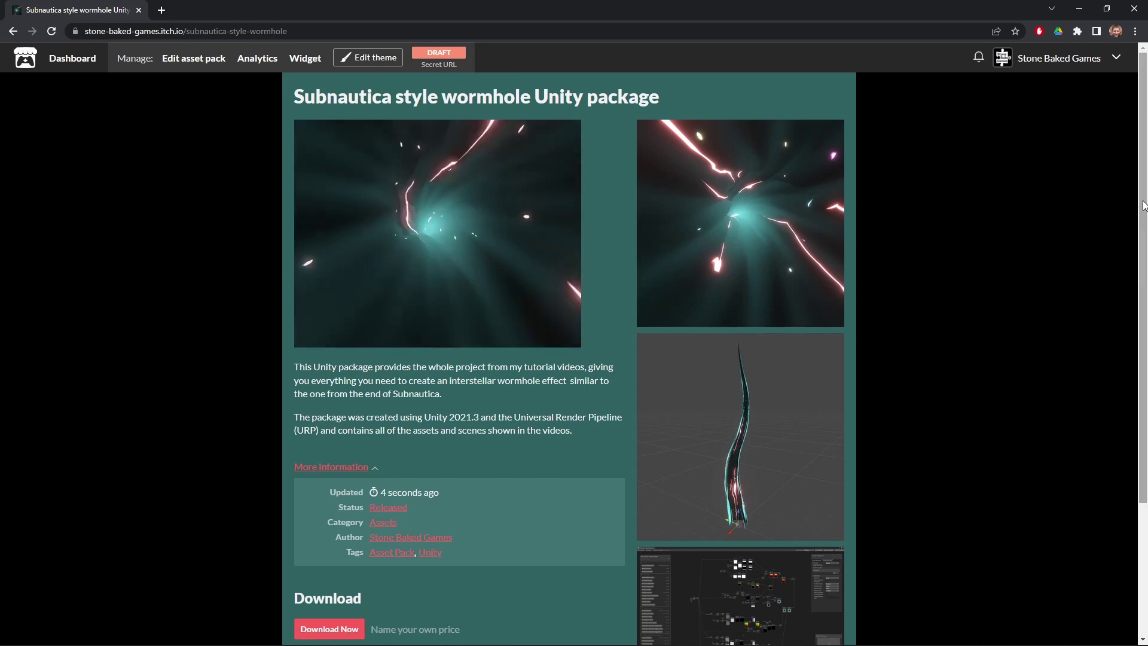
# Step: Scroll the itch.io Subnautica style wormhole package page down to its Download section
pyautogui.moveTo(1138, 209)
pyautogui.mouseDown()
pyautogui.moveTo(1143, 335)
pyautogui.moveTo(1134, 214)
pyautogui.mouseUp()
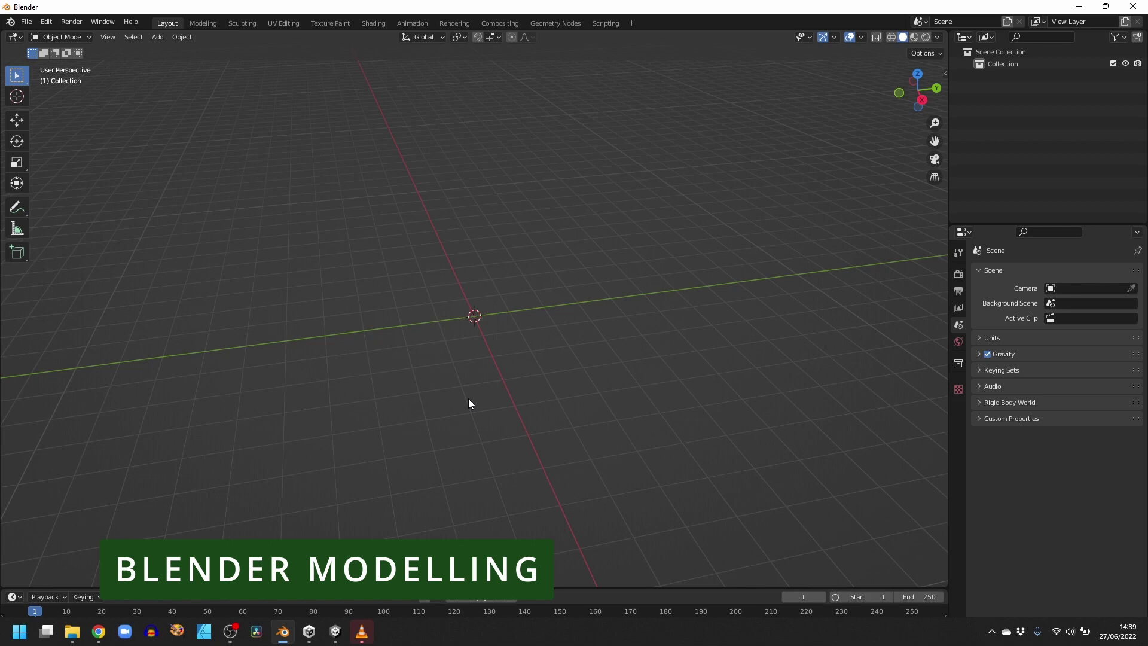
# Step: Add a cylinder mesh with 64 vertices and a depth of 20 m
pyautogui.click(153, 40)
pyautogui.moveTo(169, 50)
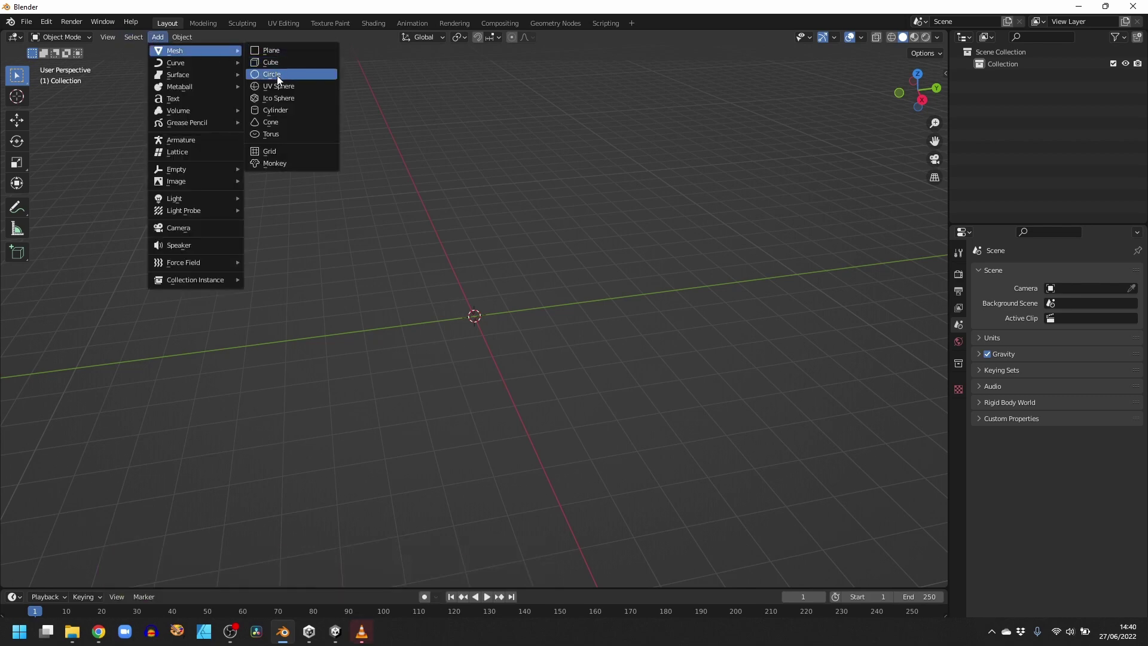
pyautogui.click(274, 109)
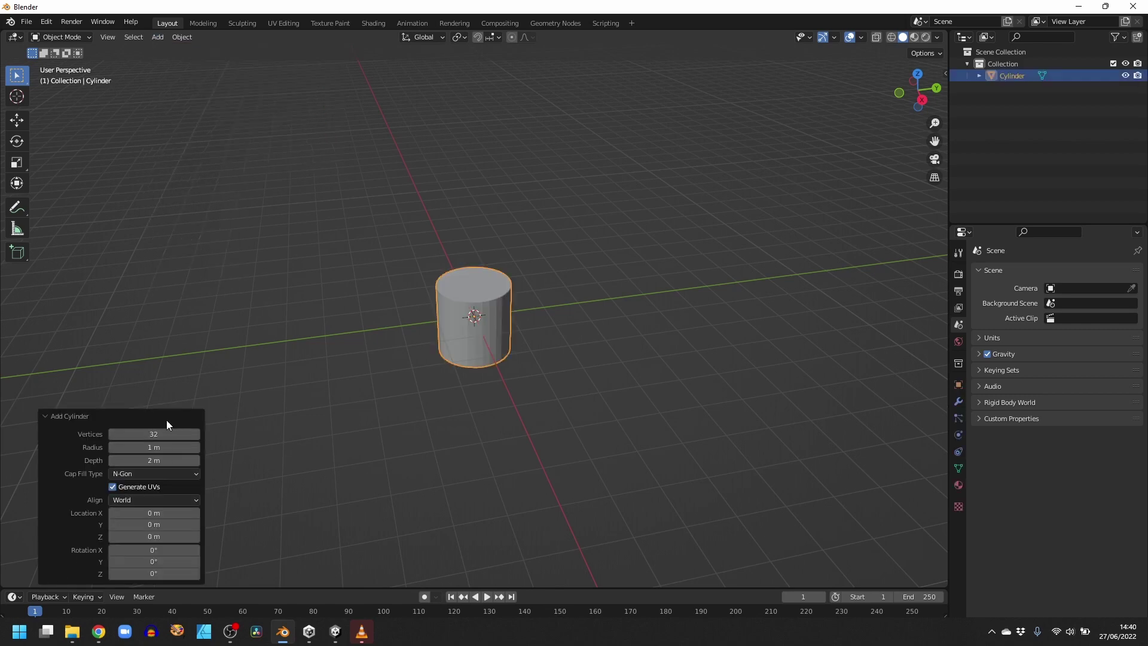
pyautogui.click(157, 435)
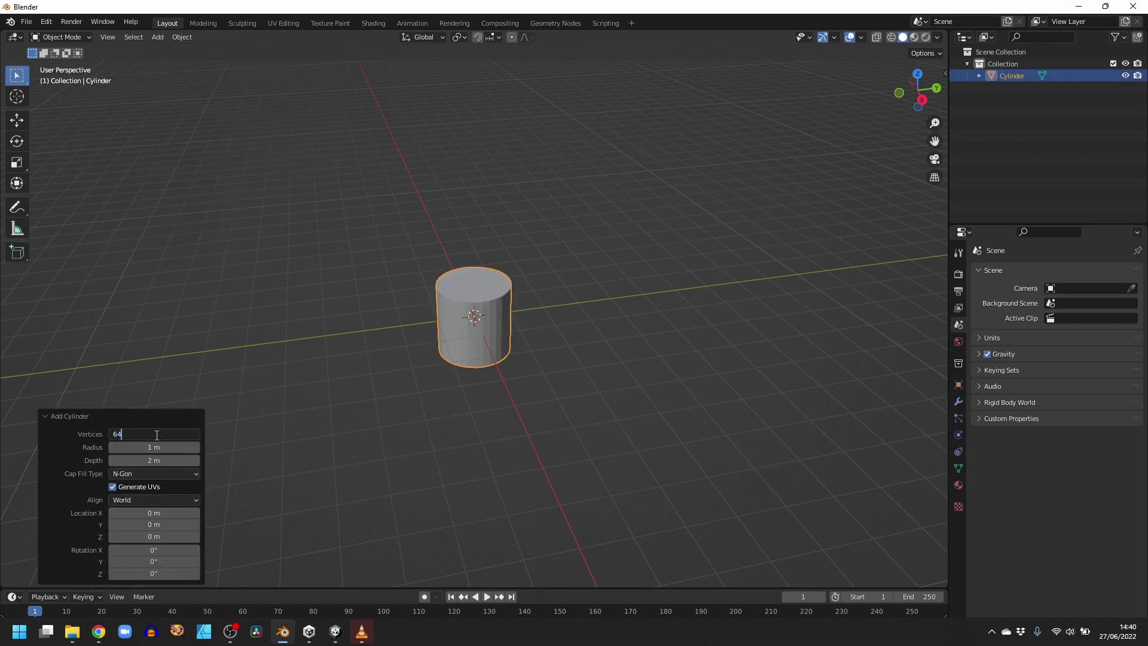
pyautogui.press('Return')
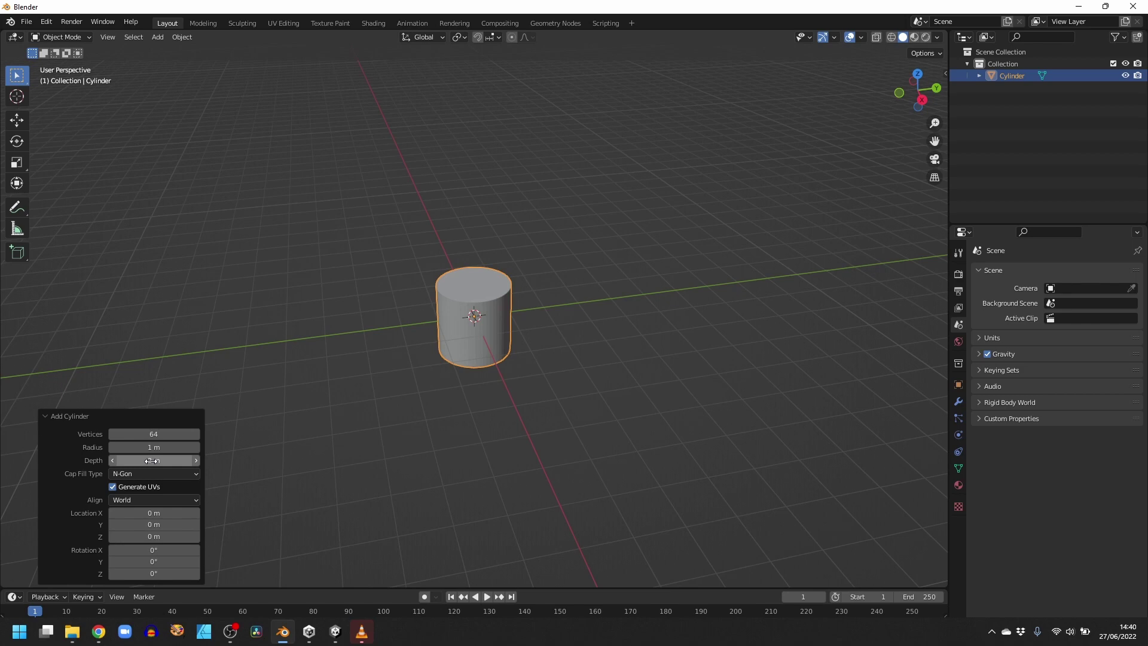
pyautogui.click(151, 460)
pyautogui.write('20')
pyautogui.press('Return')
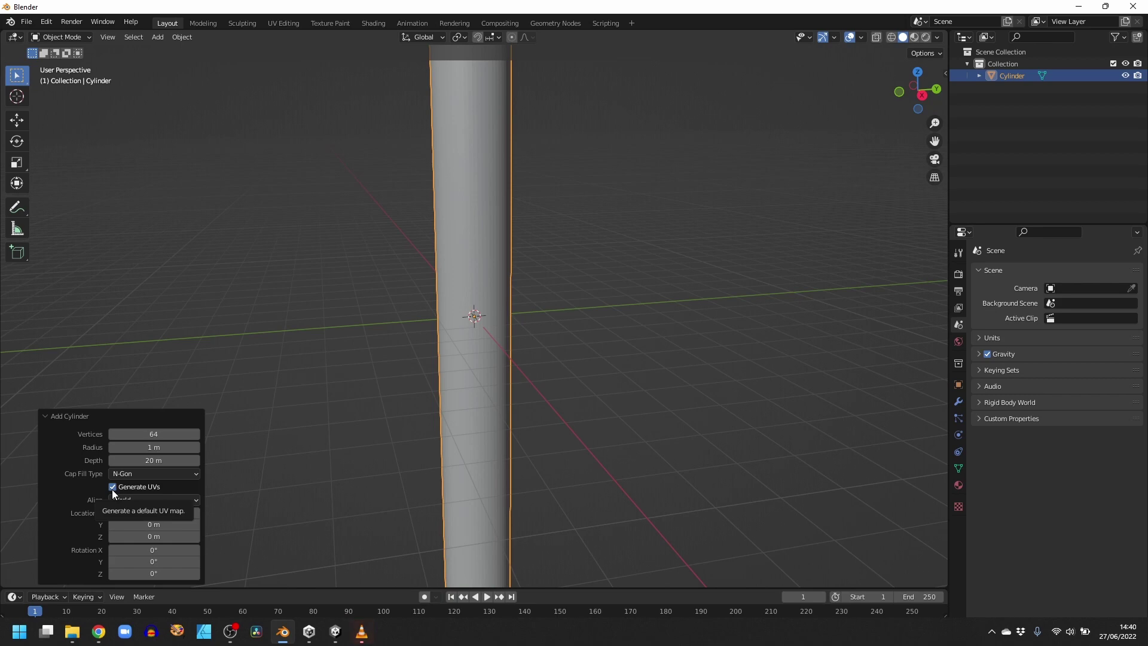
# Step: Raise the cylinder 10 m along Z so its base sits at the origin
pyautogui.scroll(-3, 594, 286)
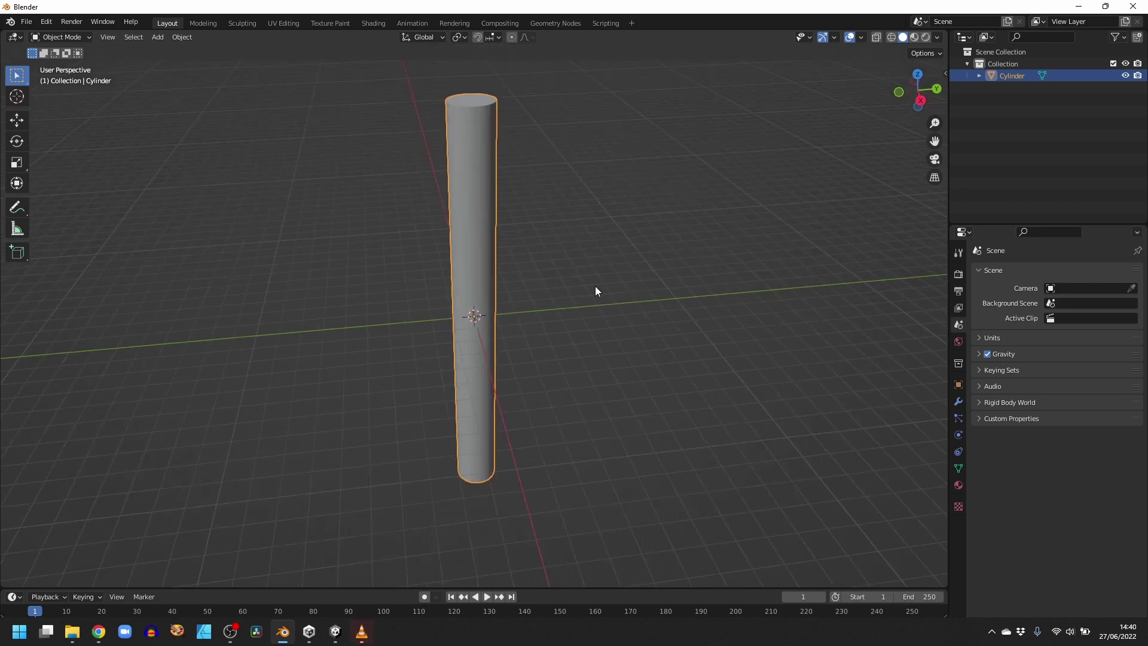
pyautogui.press('g')
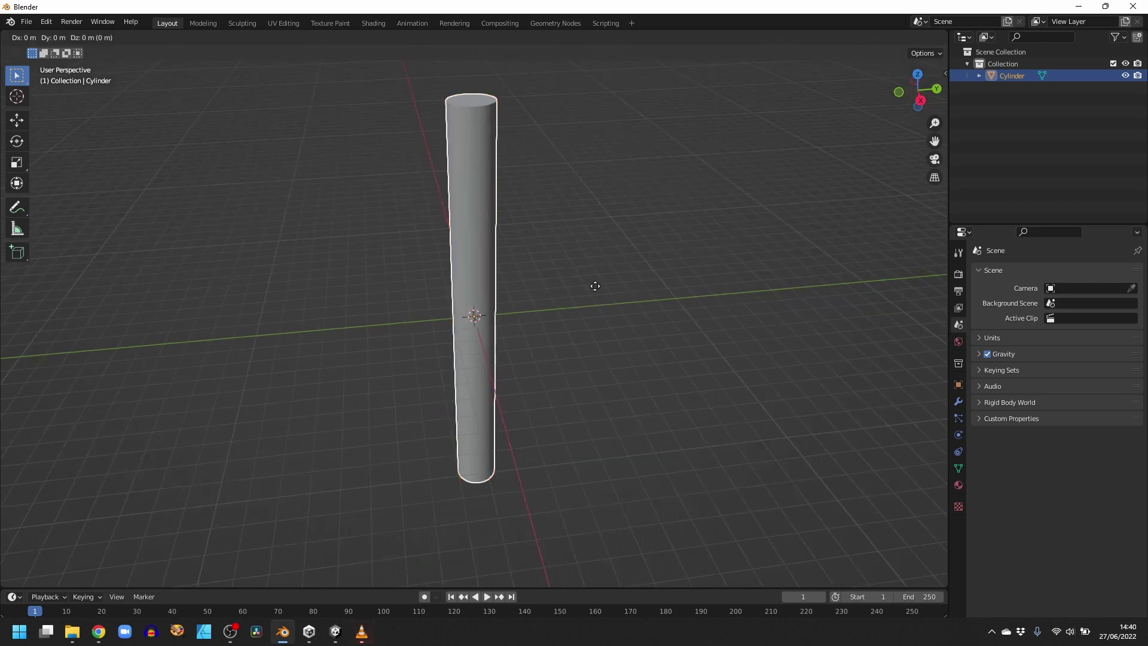
pyautogui.write('z8')
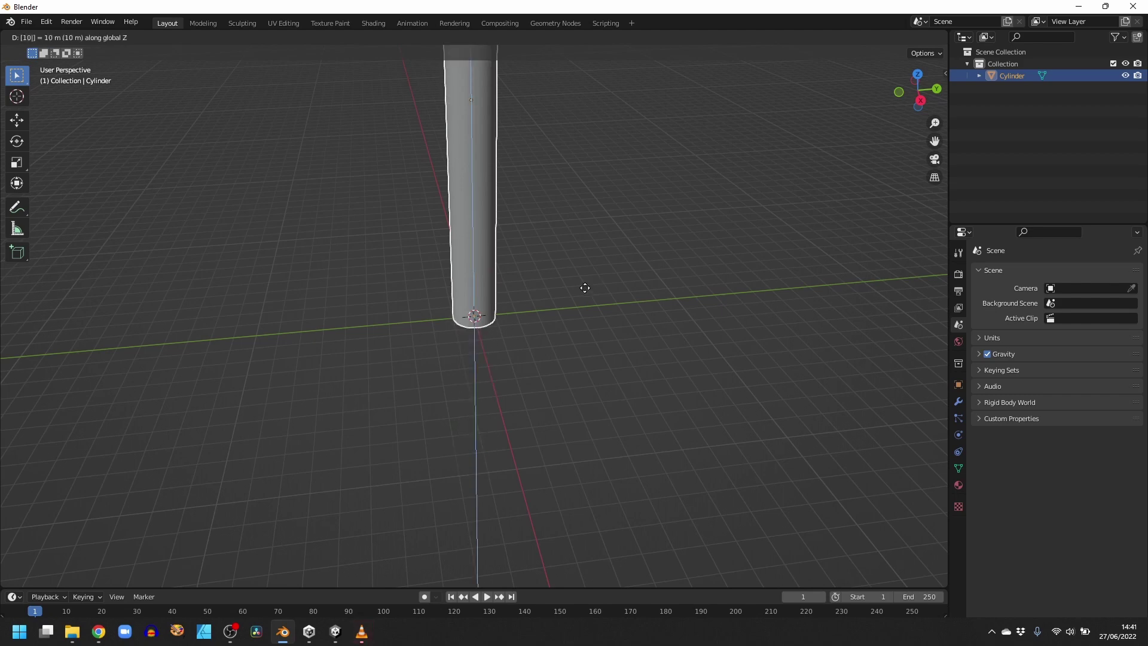
pyautogui.press('Return')
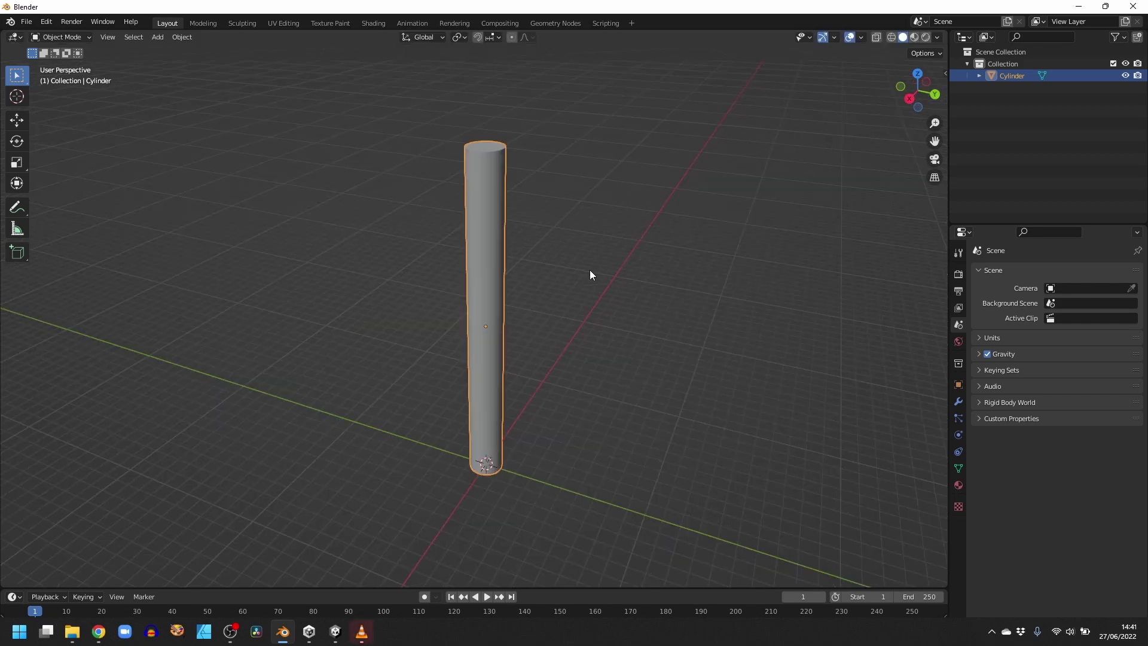
# Step: In Edit Mode face select, delete the cylinder's bottom face
pyautogui.press('Tab')
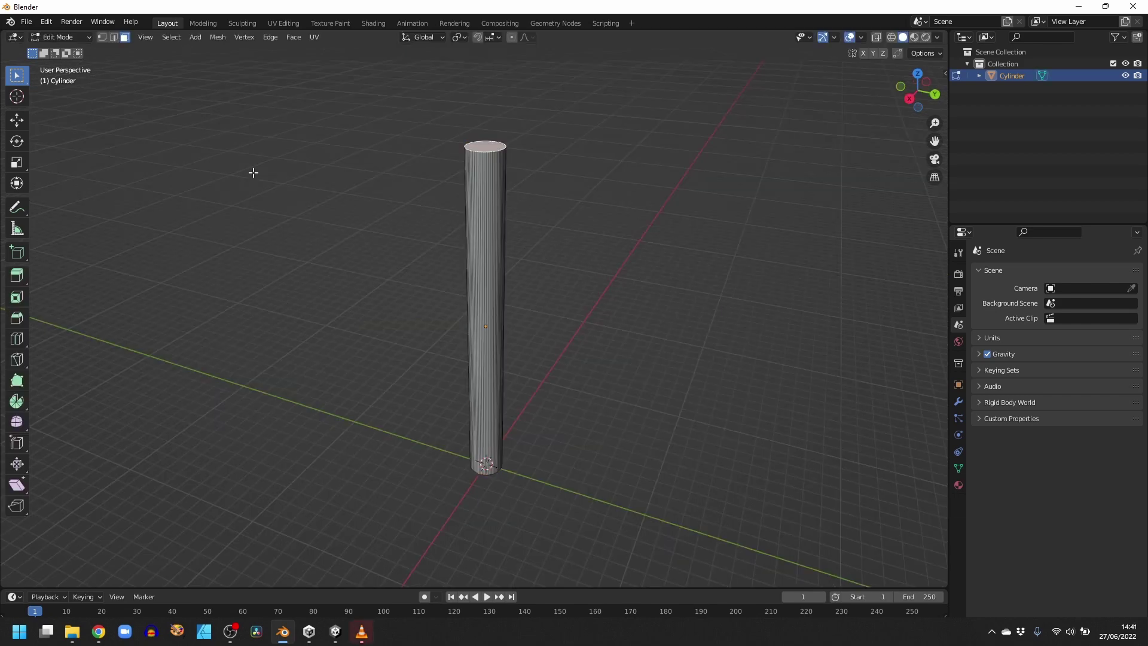
pyautogui.click(124, 37)
pyautogui.moveTo(590, 278); pyautogui.dragTo(579, 177, button='middle')
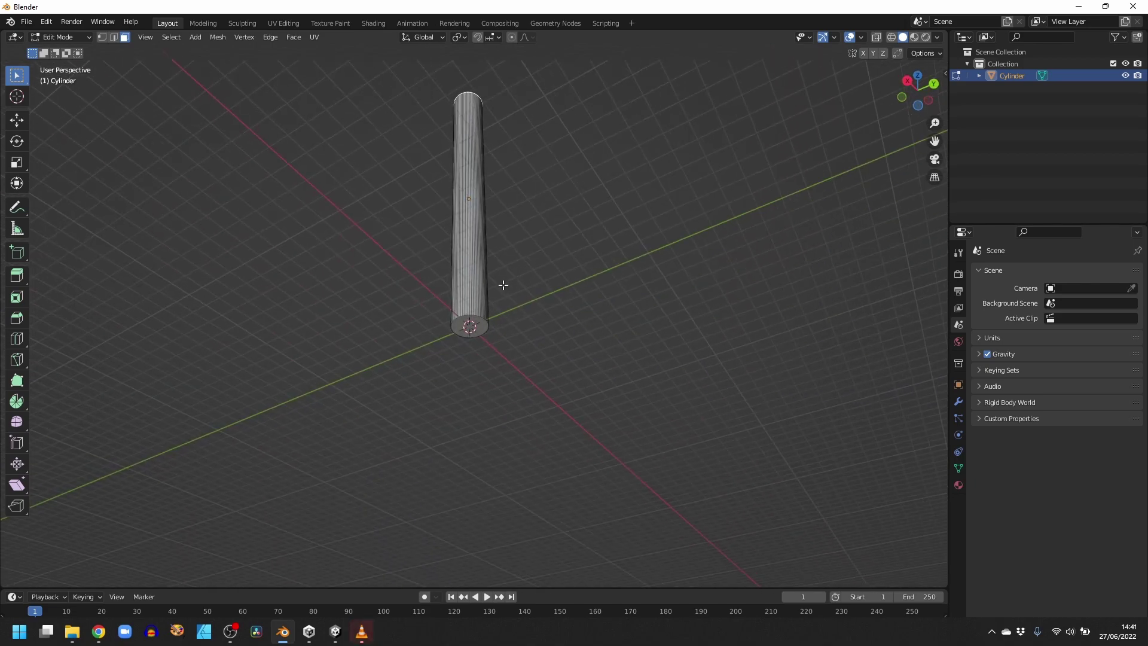
pyautogui.click(482, 325)
pyautogui.press('x')
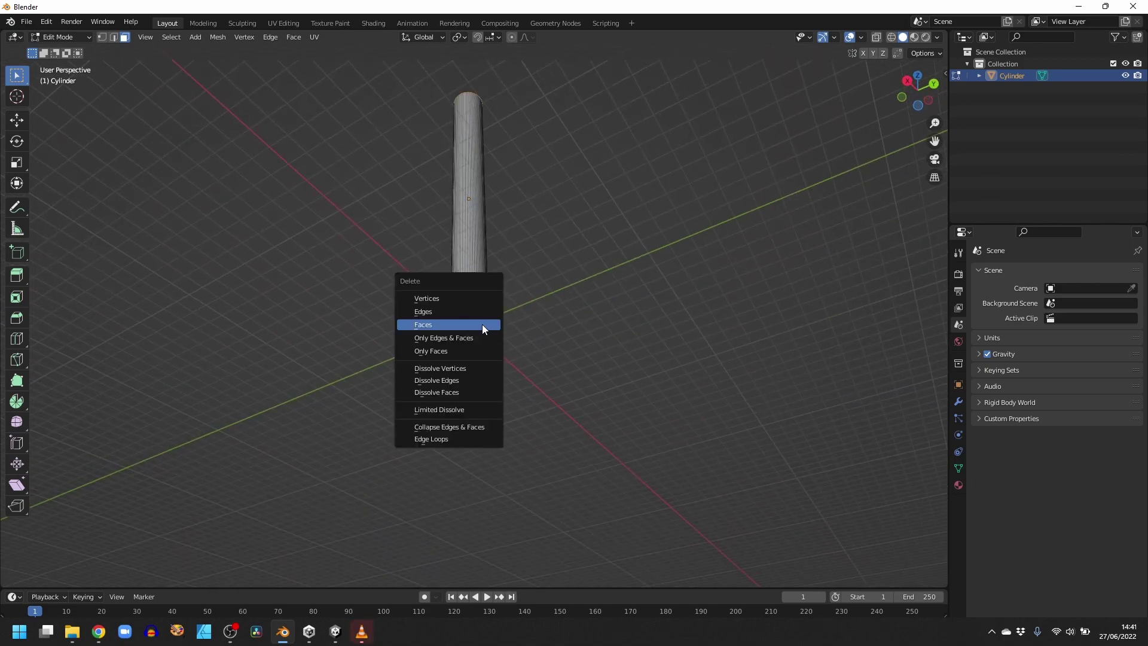
pyautogui.click(435, 324)
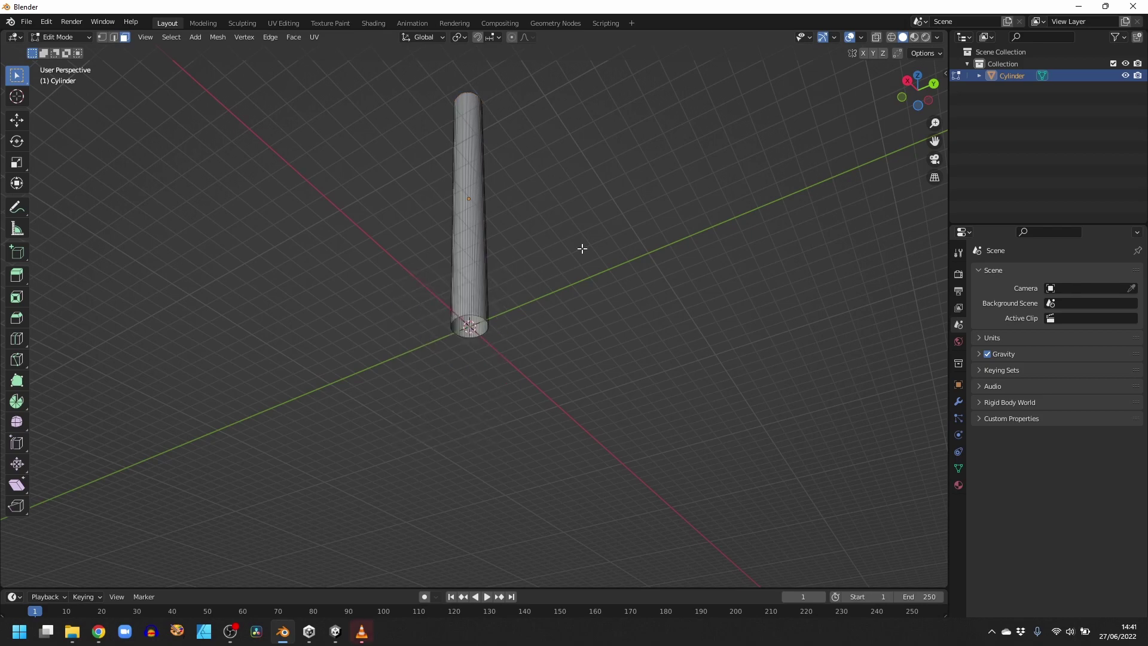
# Step: In UV Editing, move the cylinder's bottom UV row -0.5 along Y
pyautogui.moveTo(594, 235); pyautogui.dragTo(305, 104, button='middle')
pyautogui.click(284, 22)
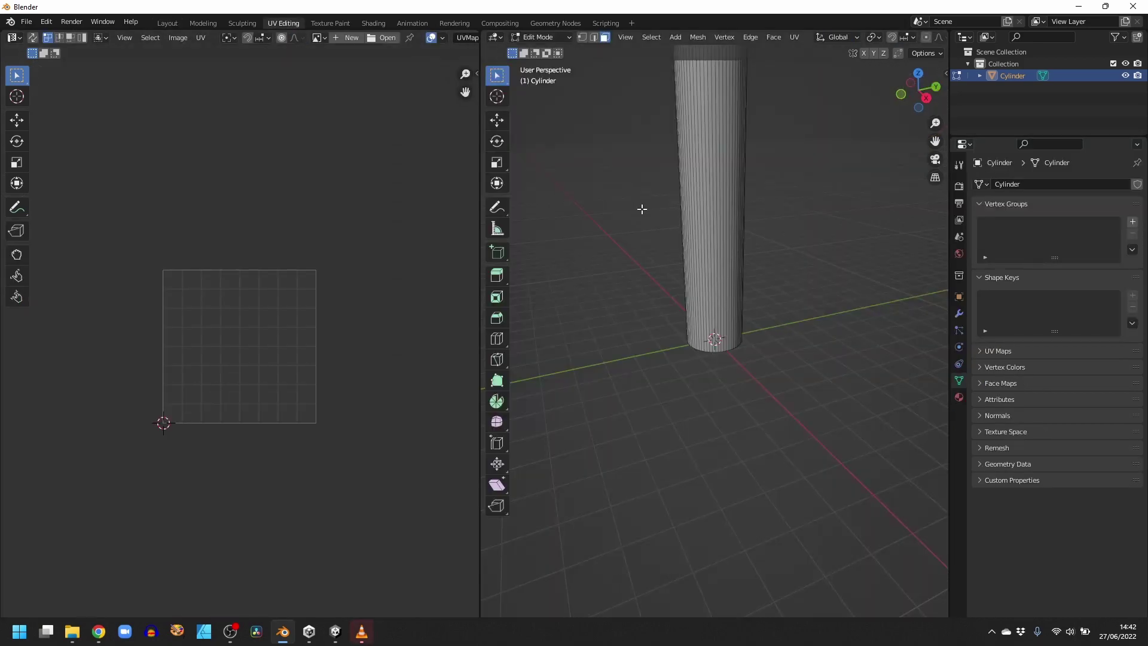
pyautogui.press('a')
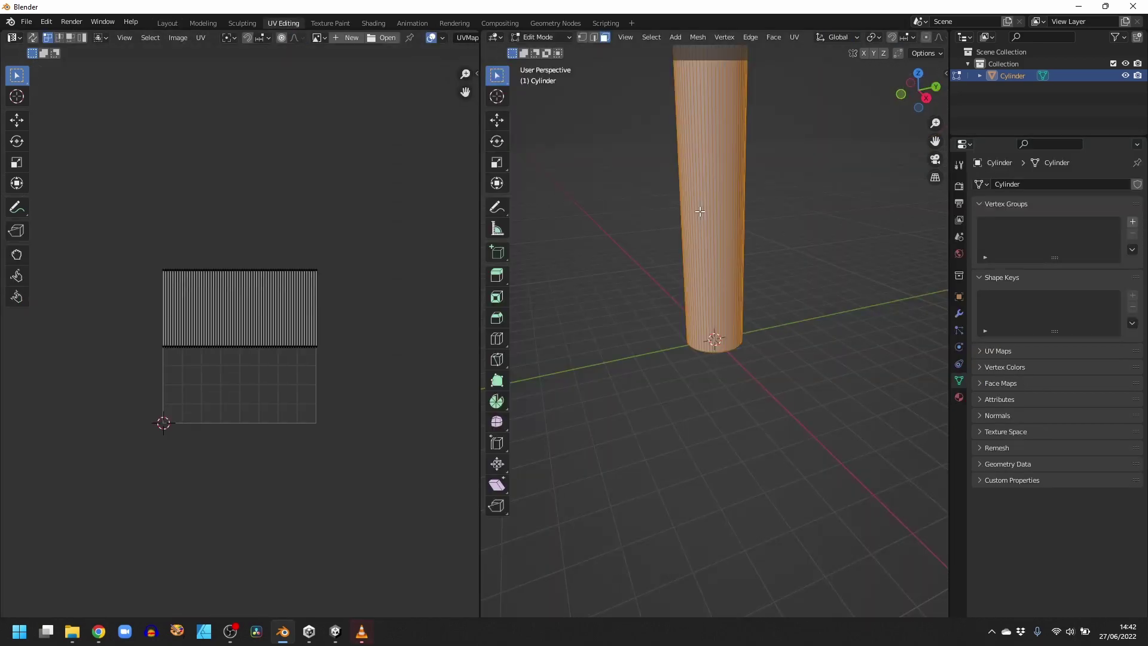
pyautogui.scroll(3, 437, 360)
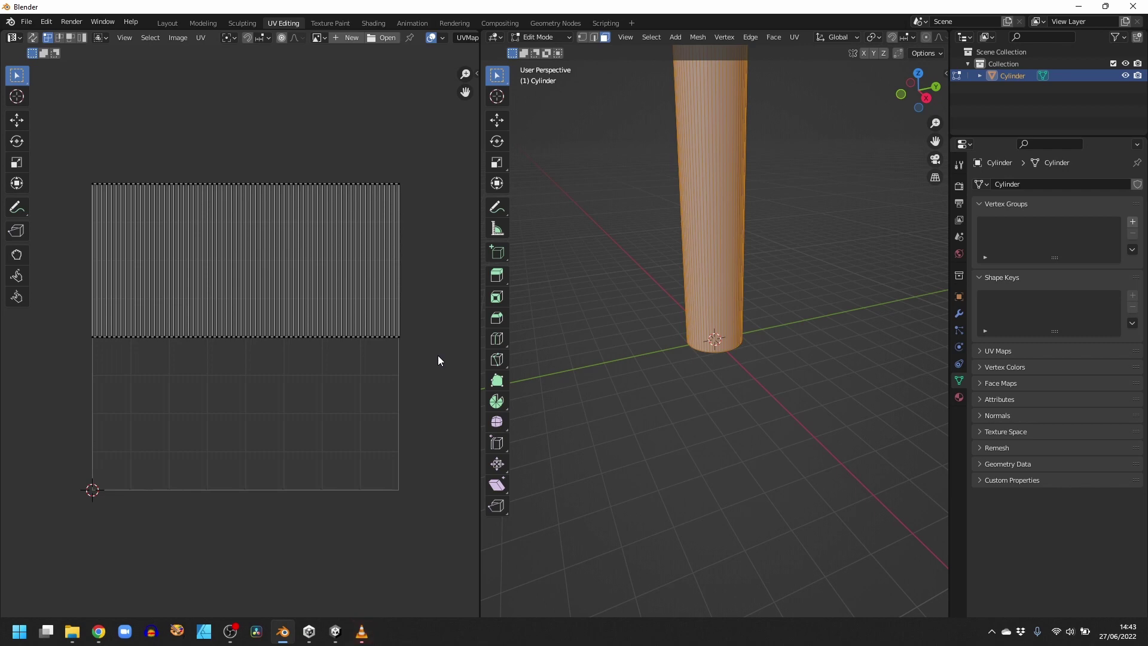
pyautogui.moveTo(438, 356); pyautogui.dragTo(60, 318)
pyautogui.press('g')
pyautogui.press('y')
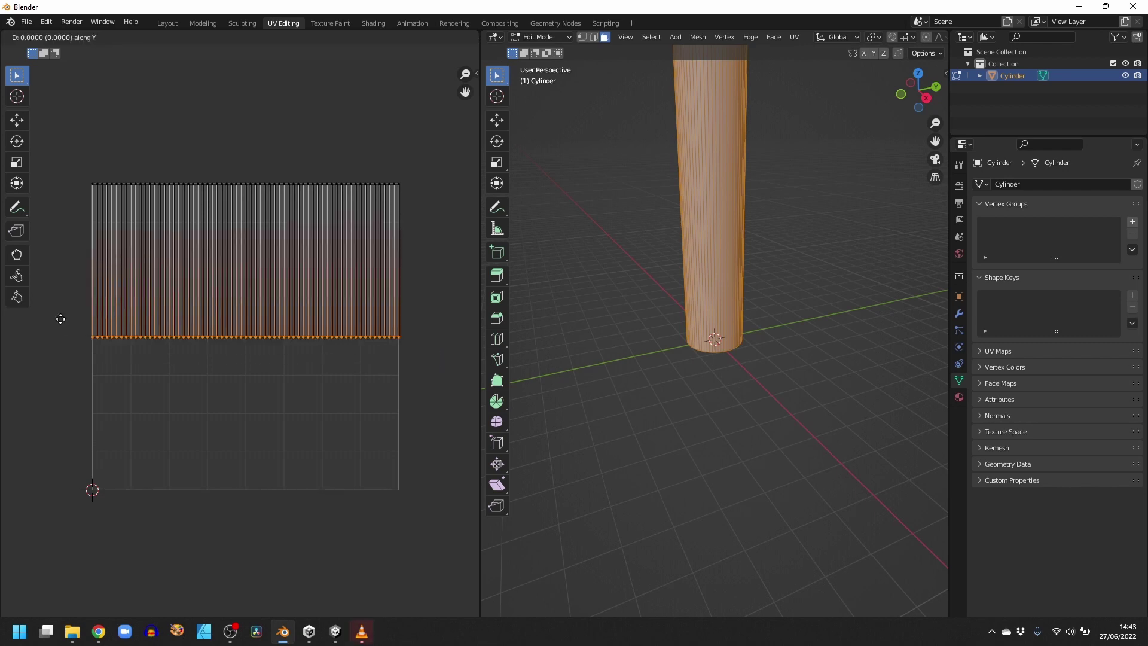
pyautogui.write('-0.5')
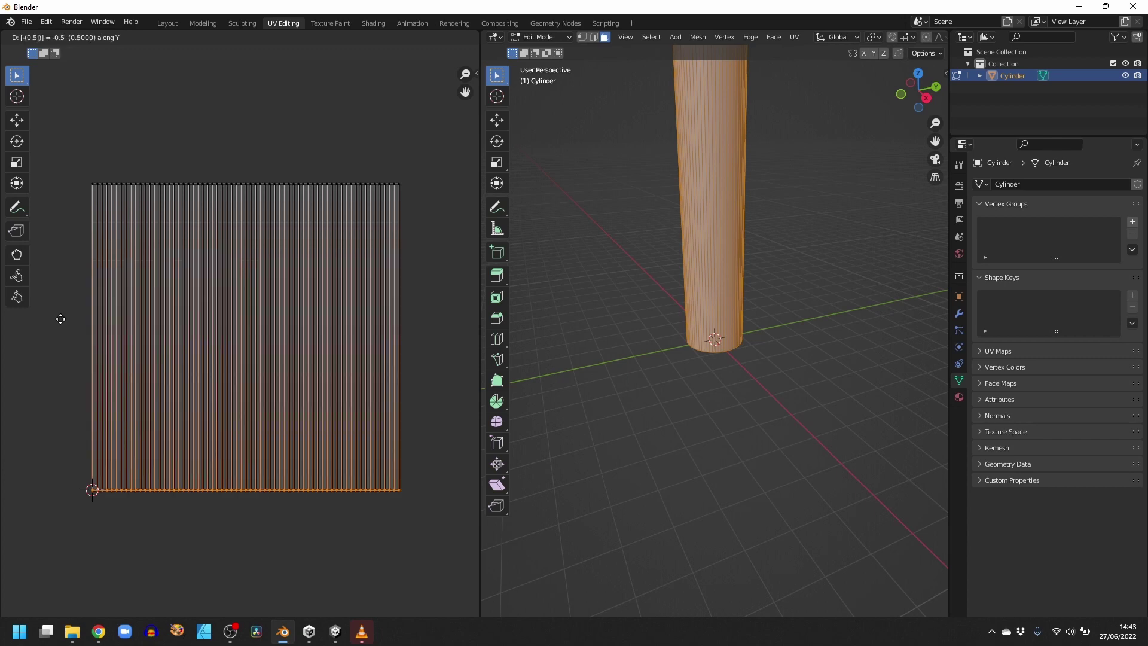
pyautogui.press('Return')
# Step: Back in Modeling, apply Smooth Faces shading to the cylinder
pyautogui.click(204, 23)
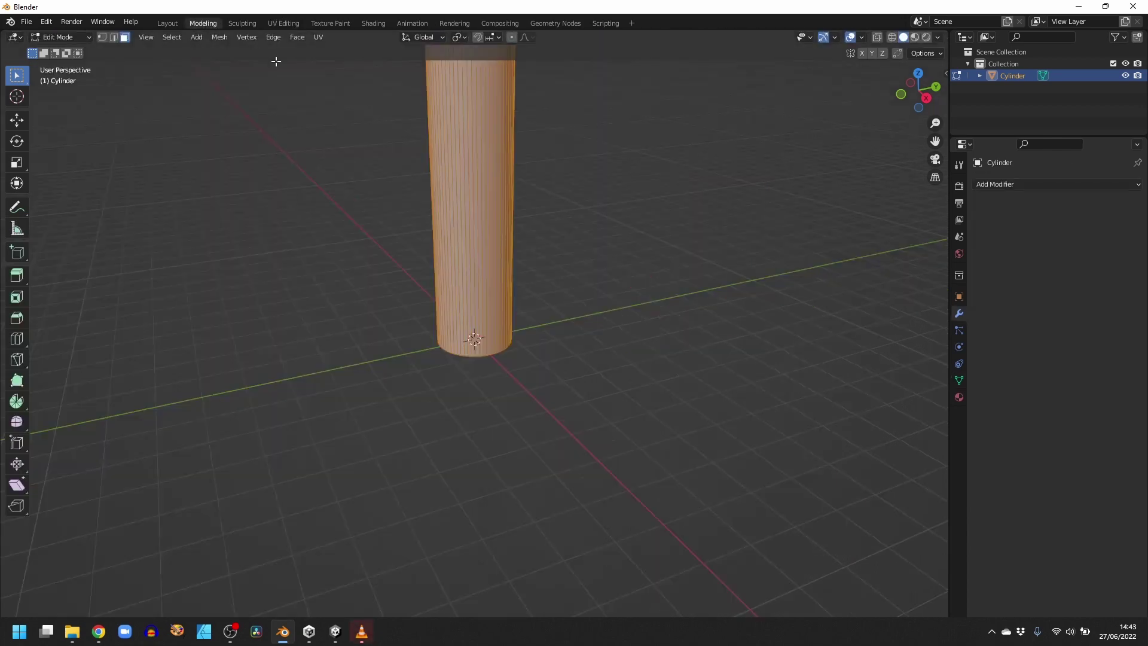
pyautogui.click(213, 40)
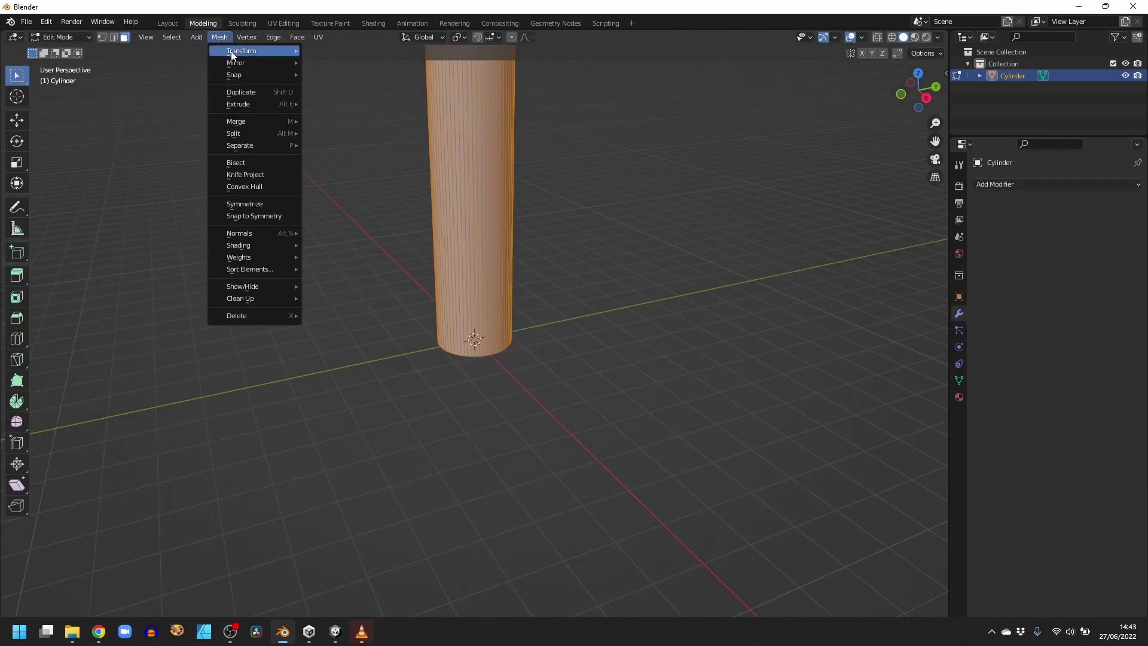
pyautogui.moveTo(256, 245)
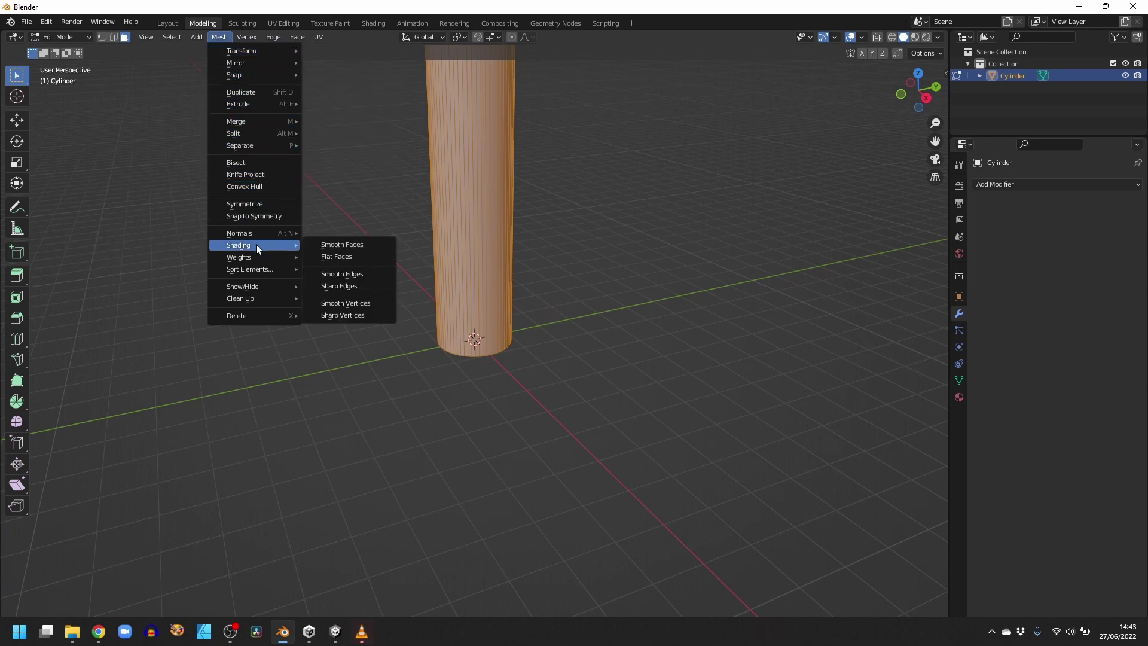
pyautogui.click(359, 245)
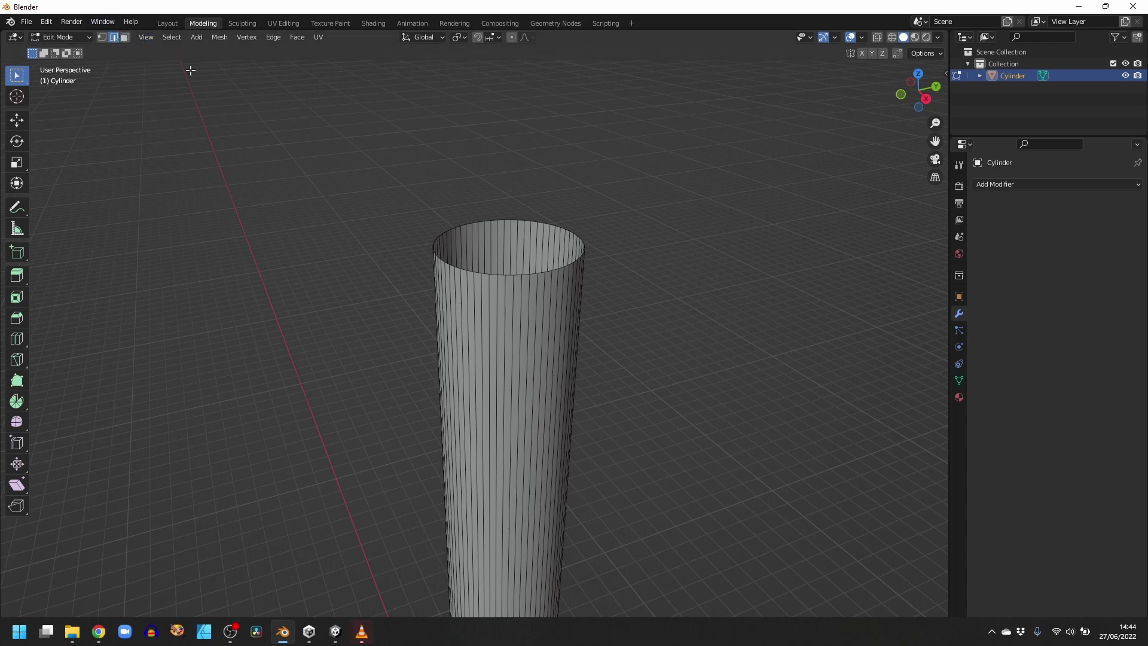
# Step: Scale the cylinder's top rim loop to 0, collapsing it into a cone tip
pyautogui.keyDown('alt'); pyautogui.click(456, 268); pyautogui.keyUp('alt')
pyautogui.press('s')
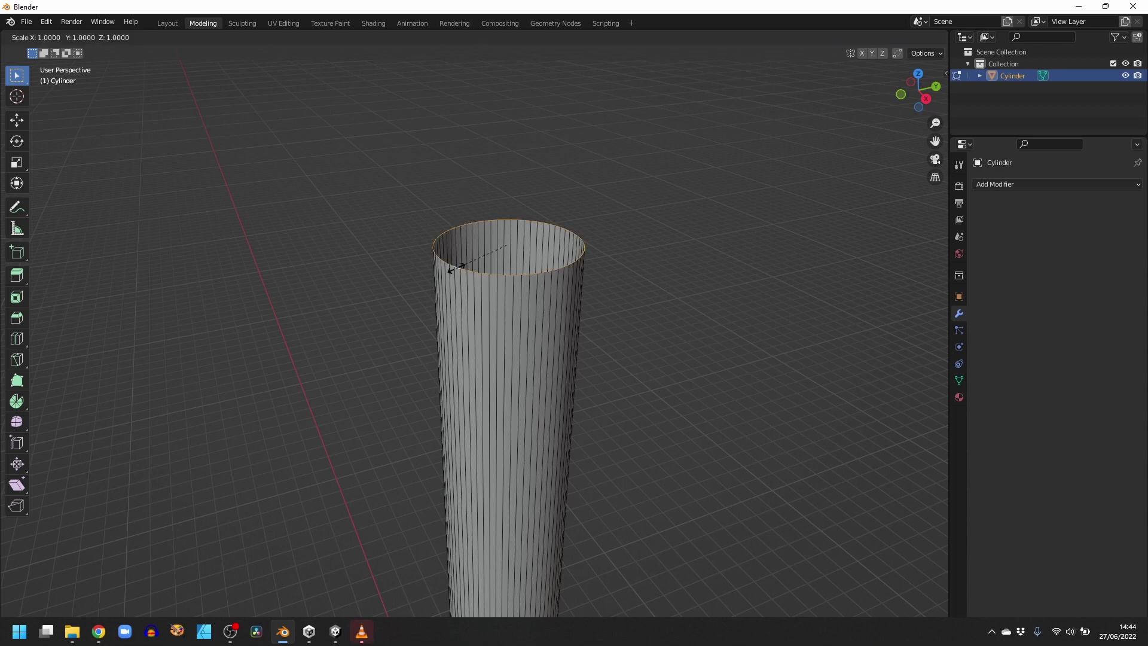
pyautogui.press('0')
pyautogui.press('Return')
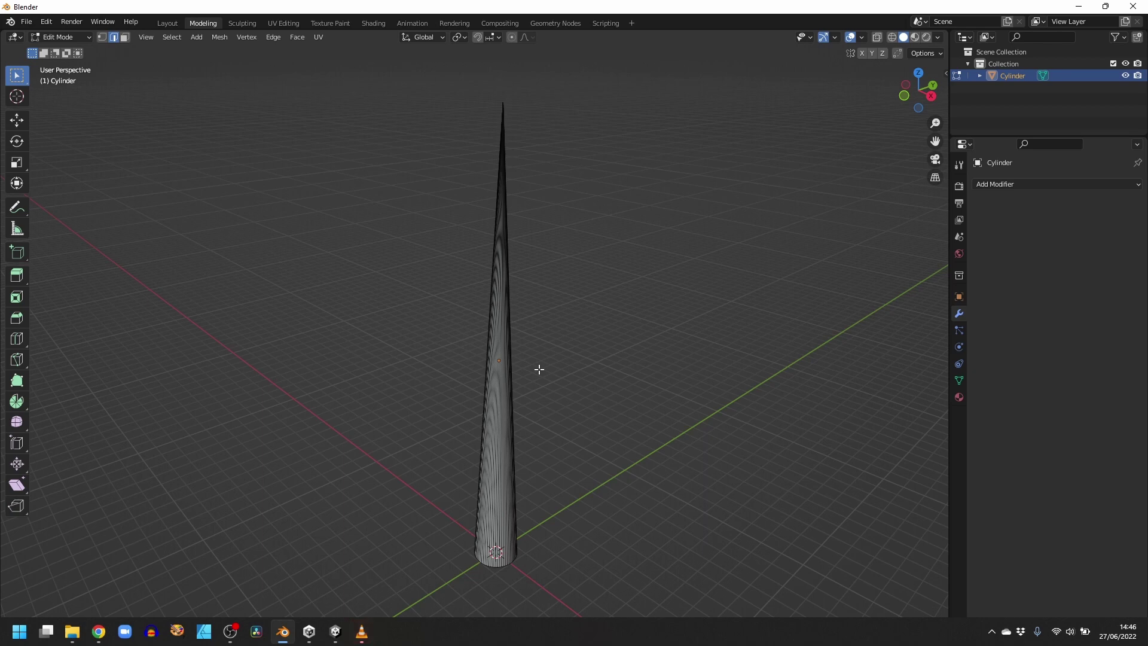
# Step: Add a dense ring of loop cuts along the cone without sliding them
pyautogui.hotkey('ctrl', 'r')
pyautogui.scroll(2, 503, 376)
pyautogui.scroll(-2, 503, 376)
pyautogui.scroll(20, 502, 376)
pyautogui.click(503, 376)
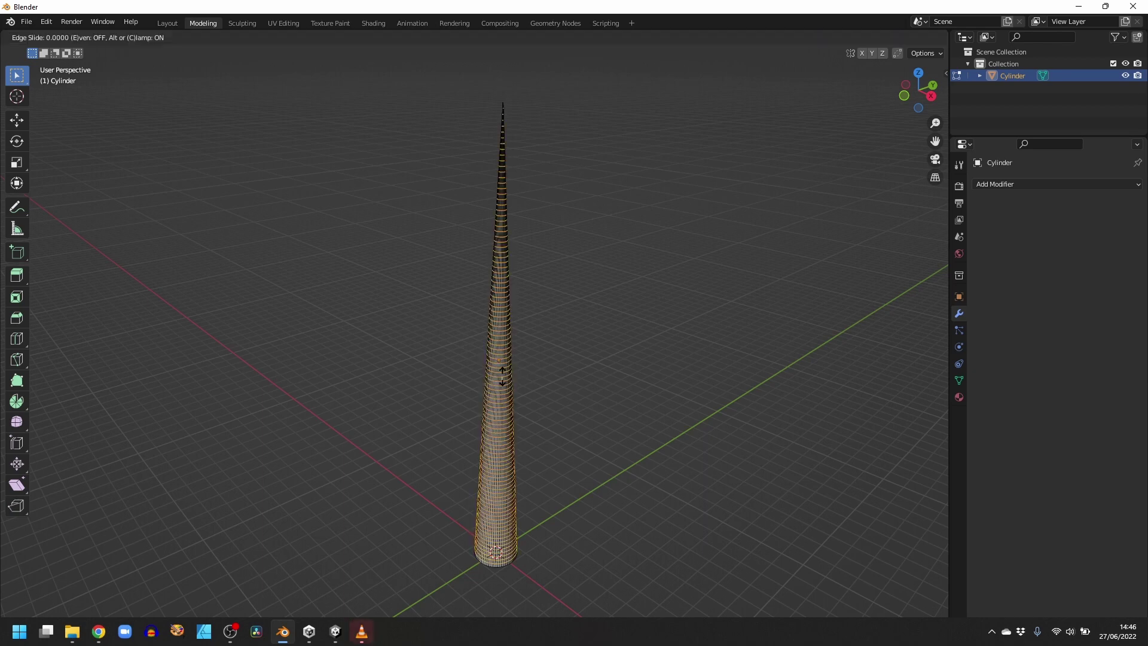
pyautogui.rightClick(502, 376)
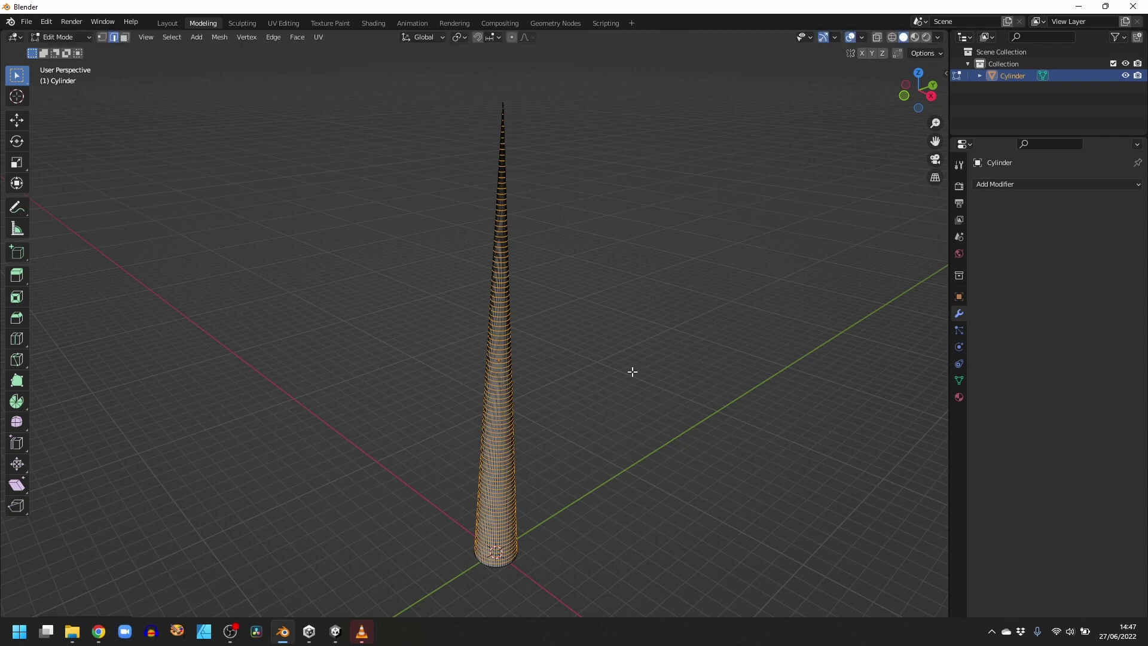
# Step: Select all of the cone's geometry and flip its normals
pyautogui.press('a')
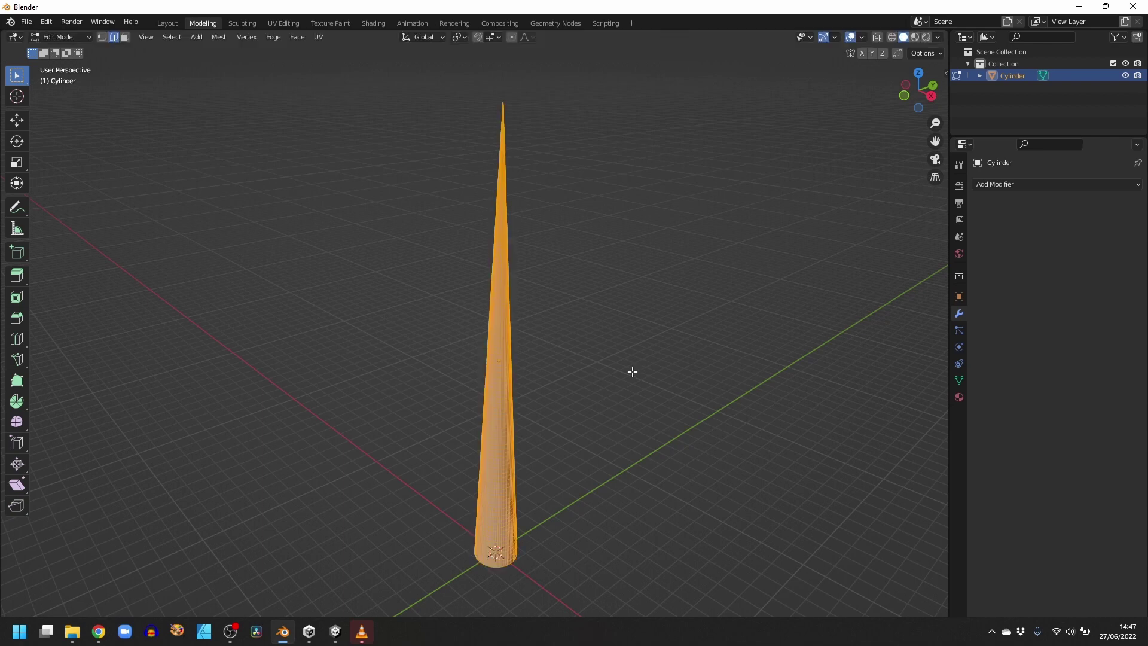
pyautogui.click(220, 37)
pyautogui.moveTo(251, 233)
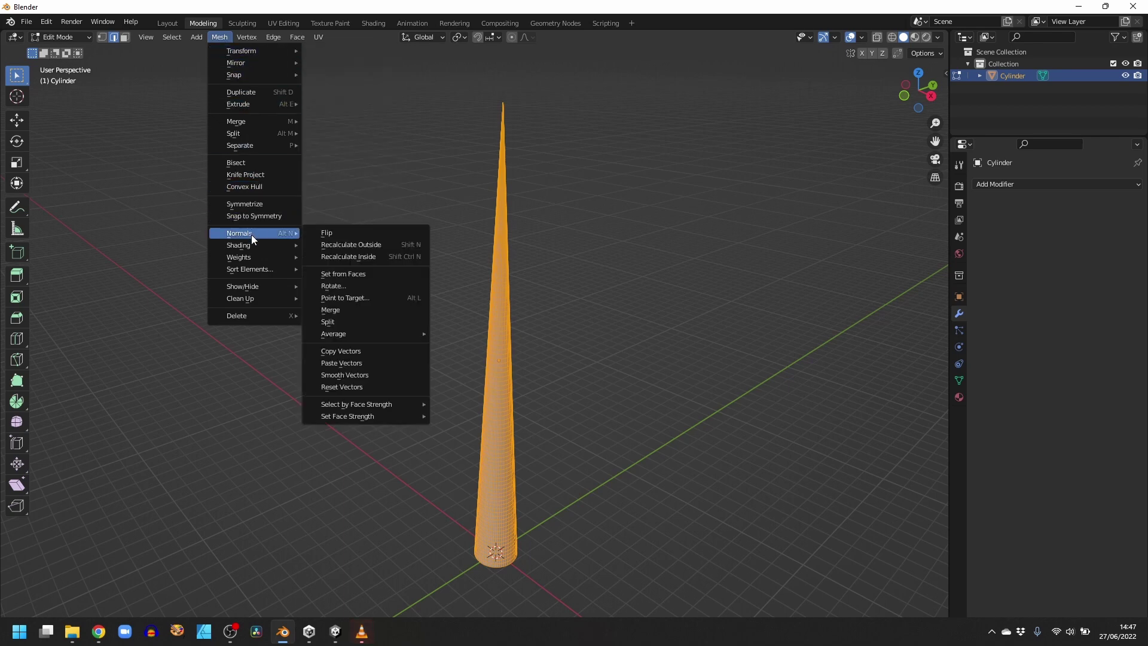
pyautogui.click(333, 230)
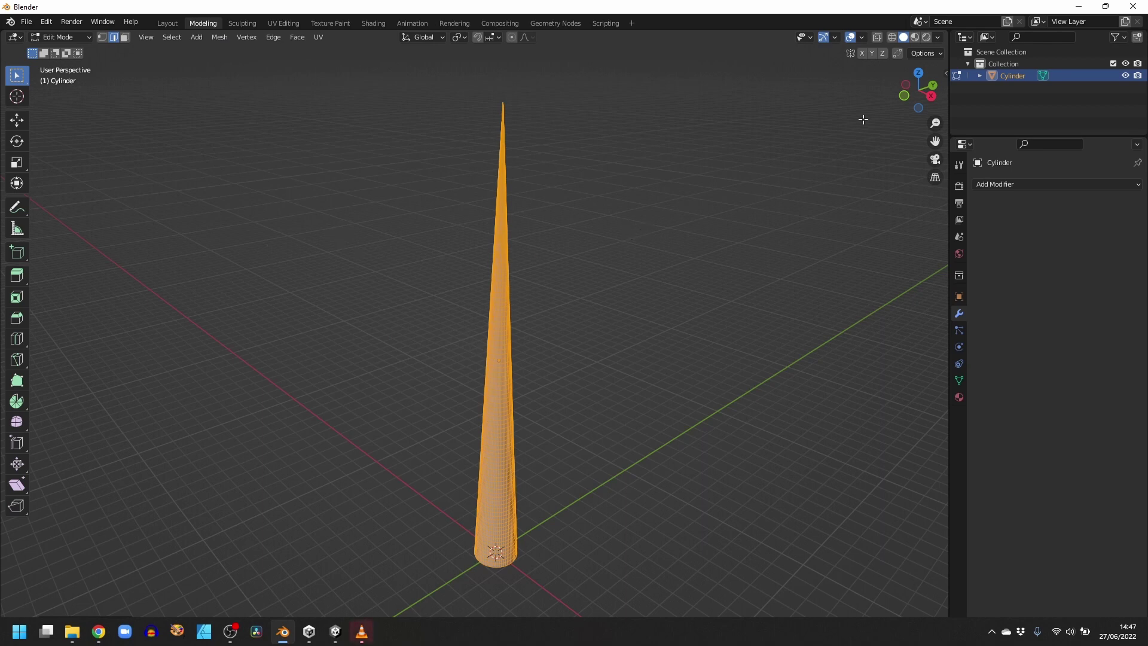
# Step: Enable face normals display in Viewport Overlays and orbit to check the cone's base
pyautogui.click(862, 37)
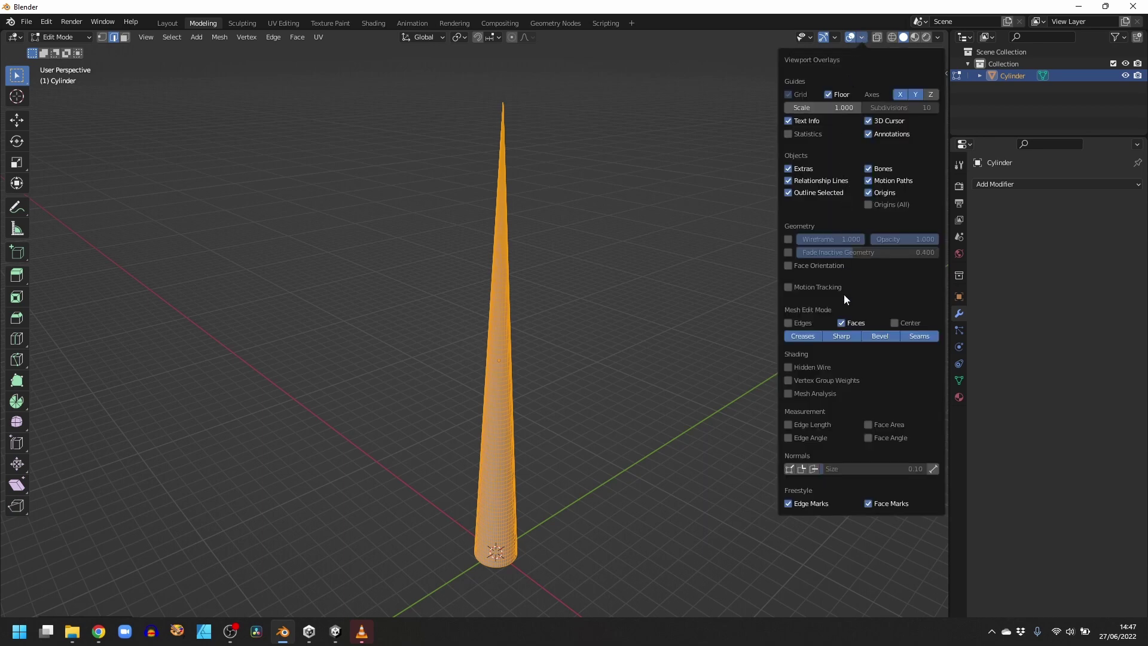
pyautogui.click(814, 469)
pyautogui.moveTo(748, 472); pyautogui.dragTo(576, 426, button='middle')
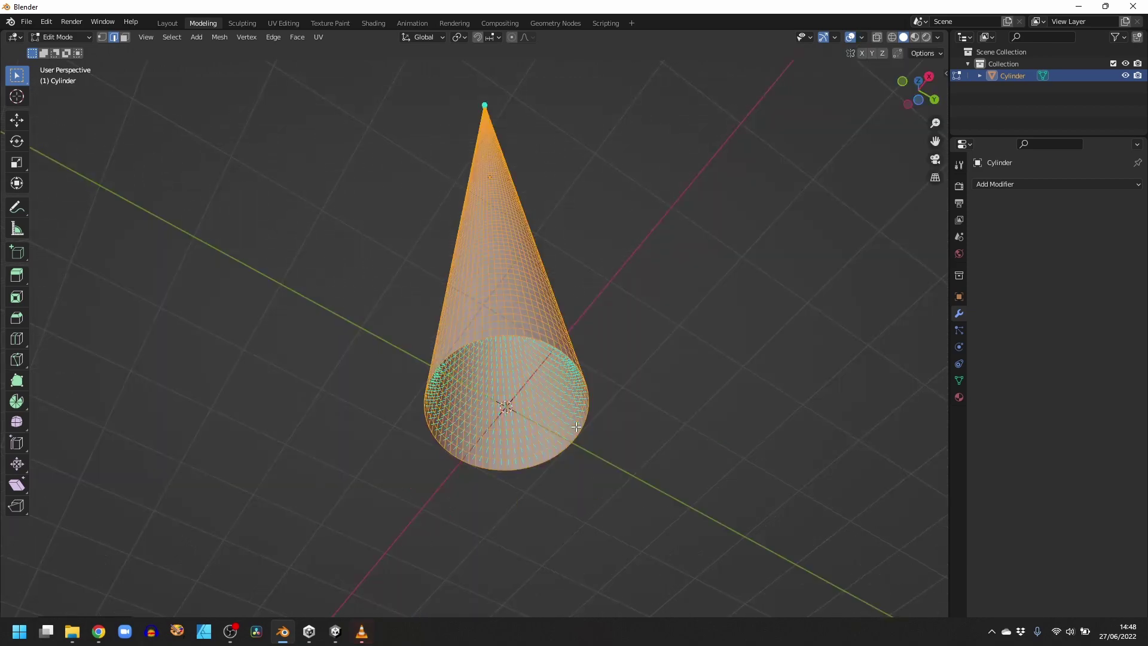
pyautogui.scroll(2, 576, 426)
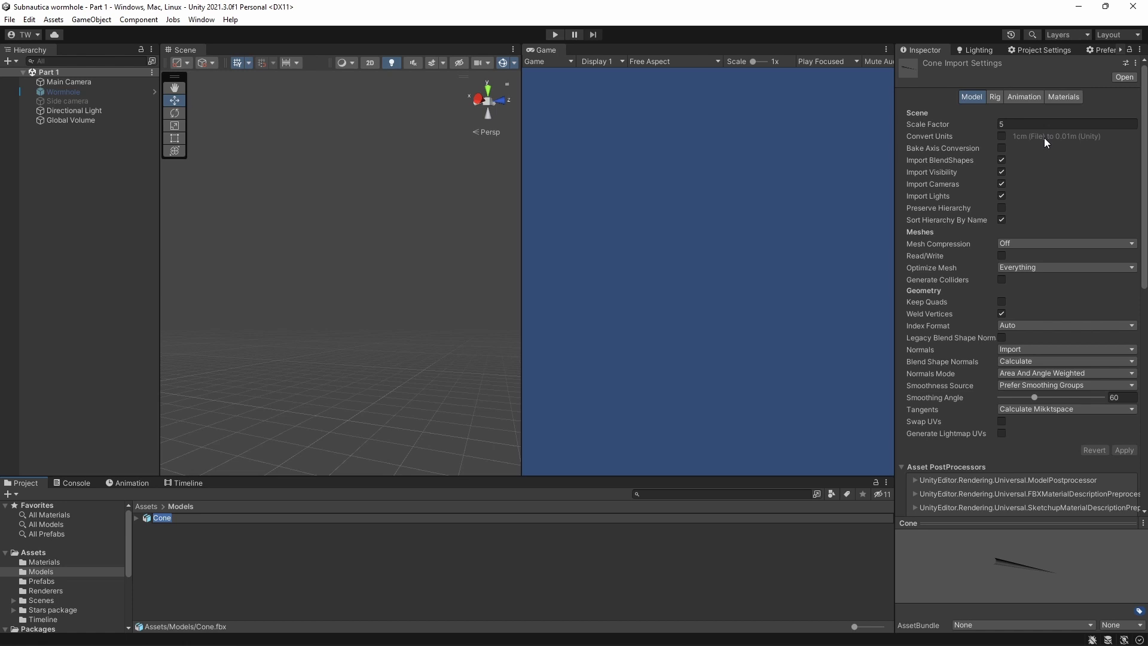
# Step: Confirm the Cone asset name and drag the Cone model from Models into the Hierarchy
pyautogui.press('Return')
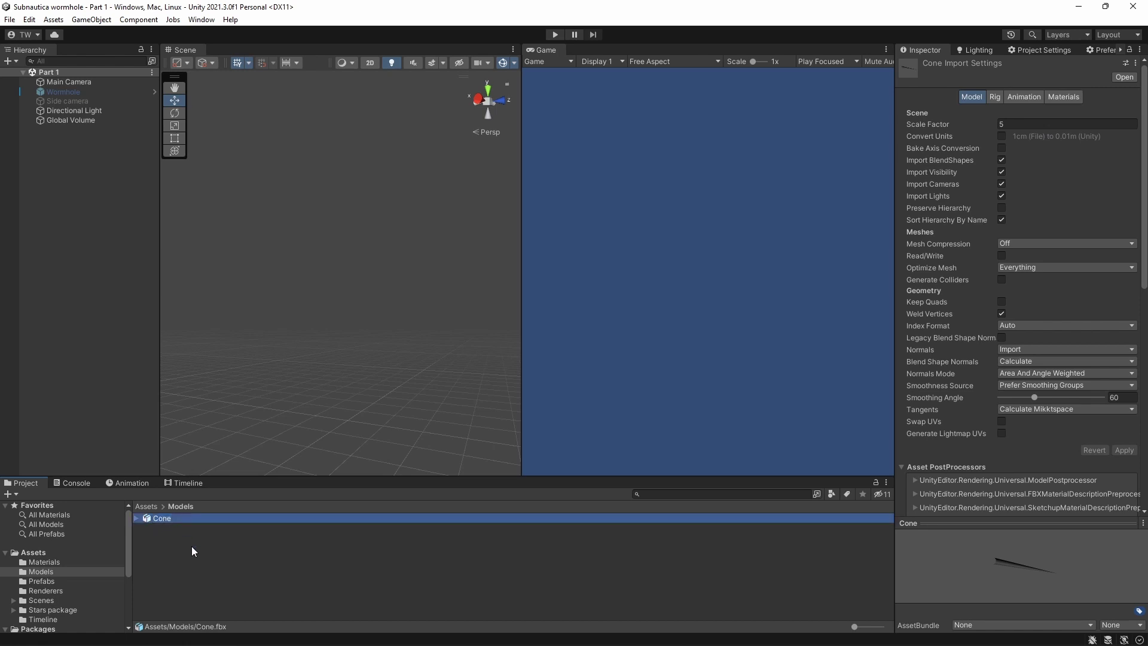
pyautogui.moveTo(167, 522); pyautogui.dragTo(80, 382)
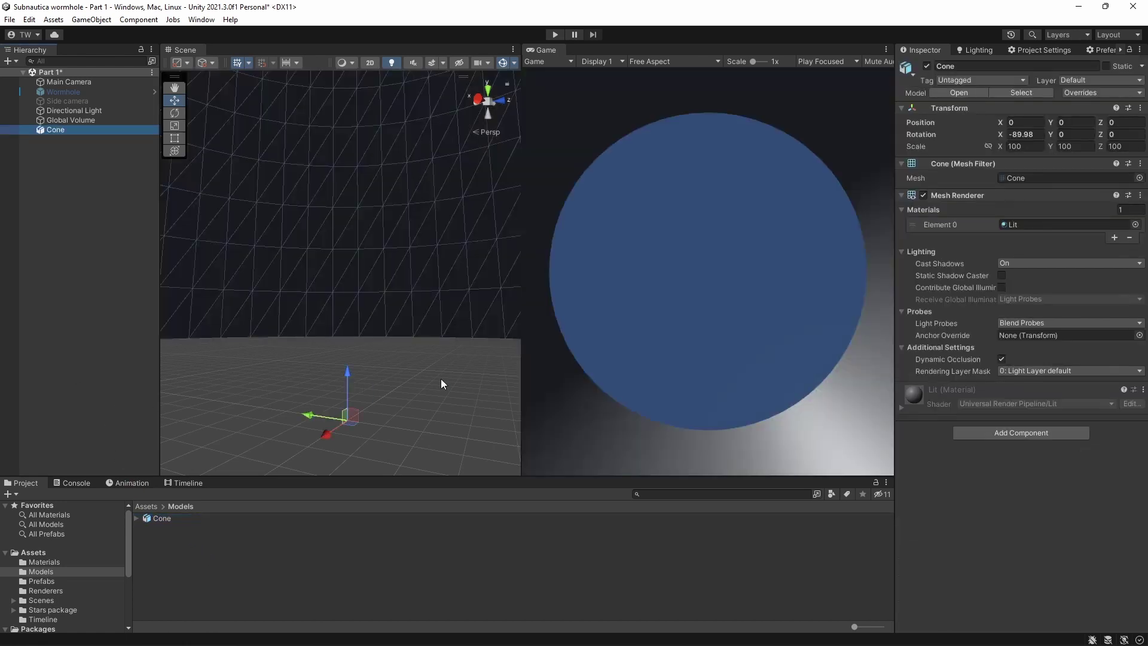
pyautogui.click(1031, 144)
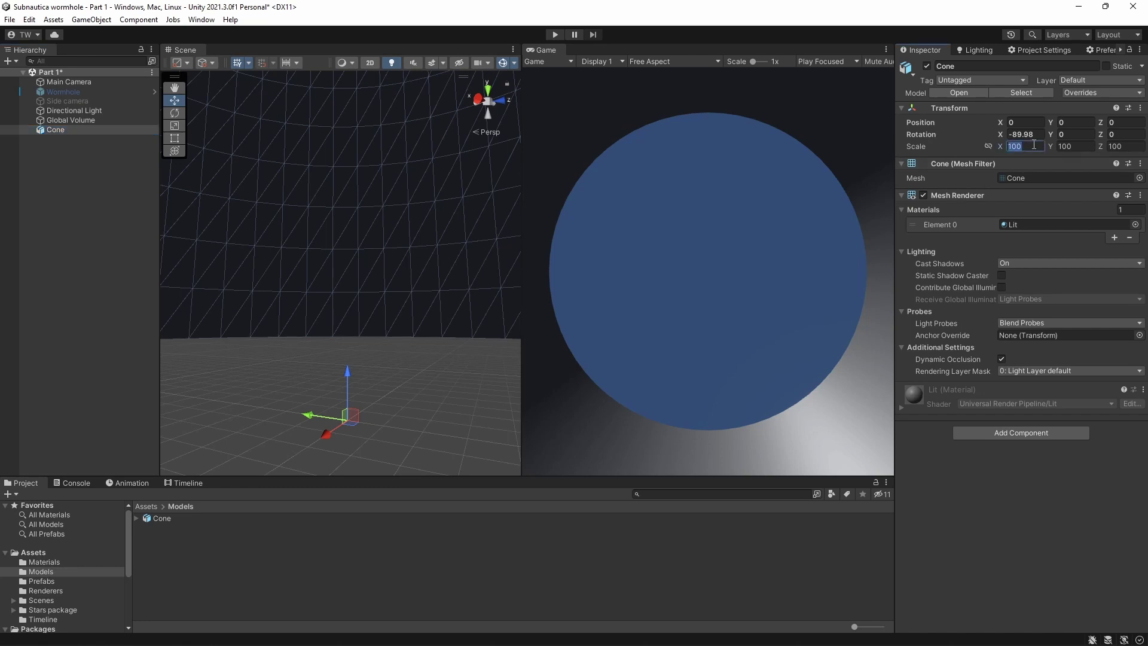
# Step: Set the Cone's Scale X, Y and Z all to 1
pyautogui.write('1')
pyautogui.press('Tab')
pyautogui.write('1')
pyautogui.press('Tab')
pyautogui.write('1')
pyautogui.press('Return')
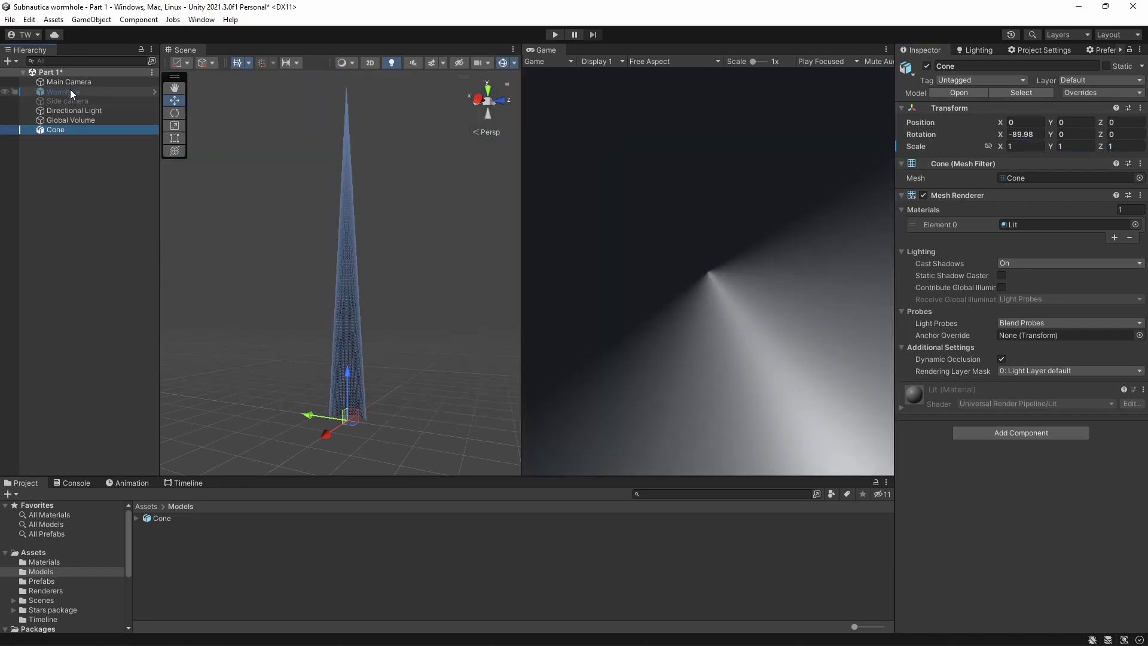
# Step: Check the Main Camera and the Global Volume bloom settings, then clear the selection
pyautogui.click(67, 81)
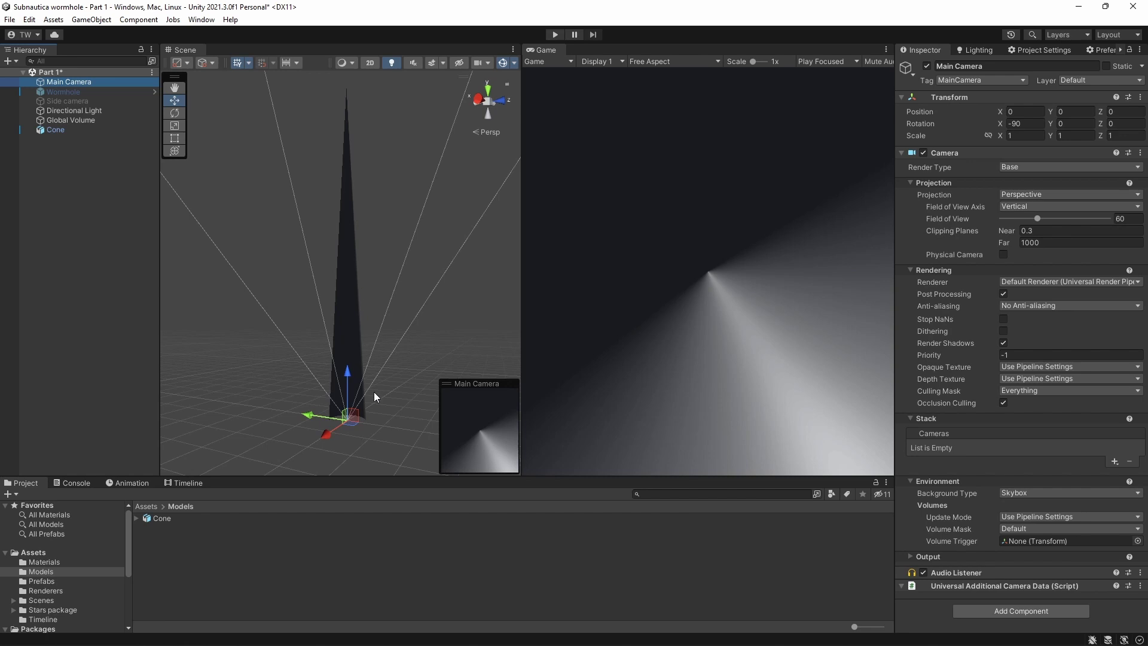
pyautogui.click(63, 120)
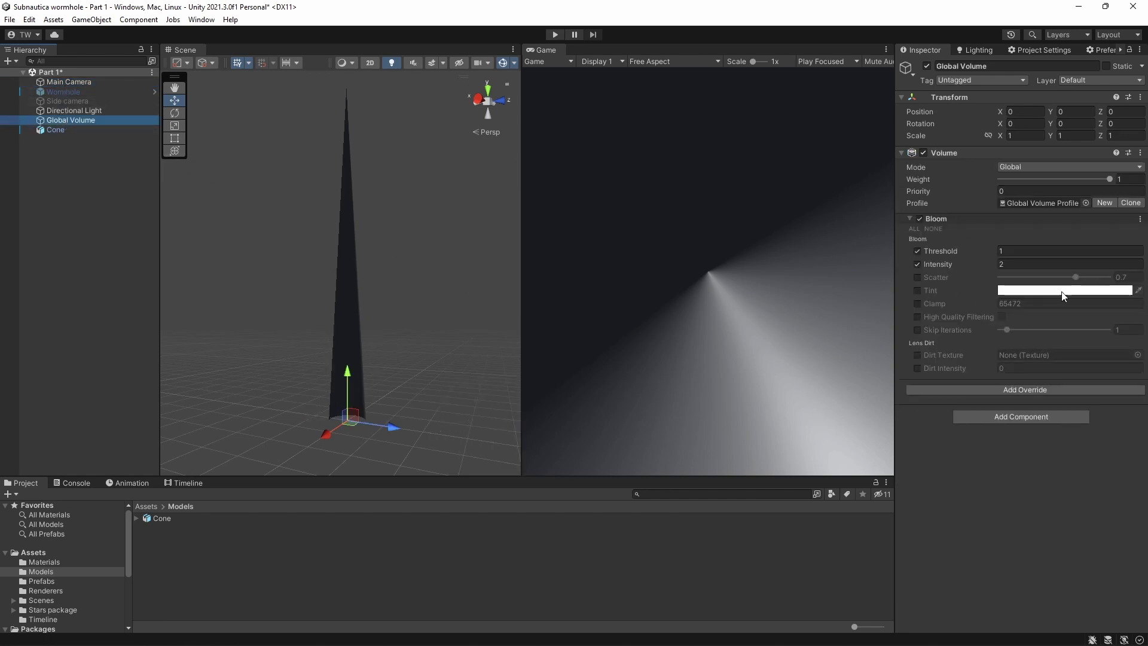
pyautogui.click(121, 257)
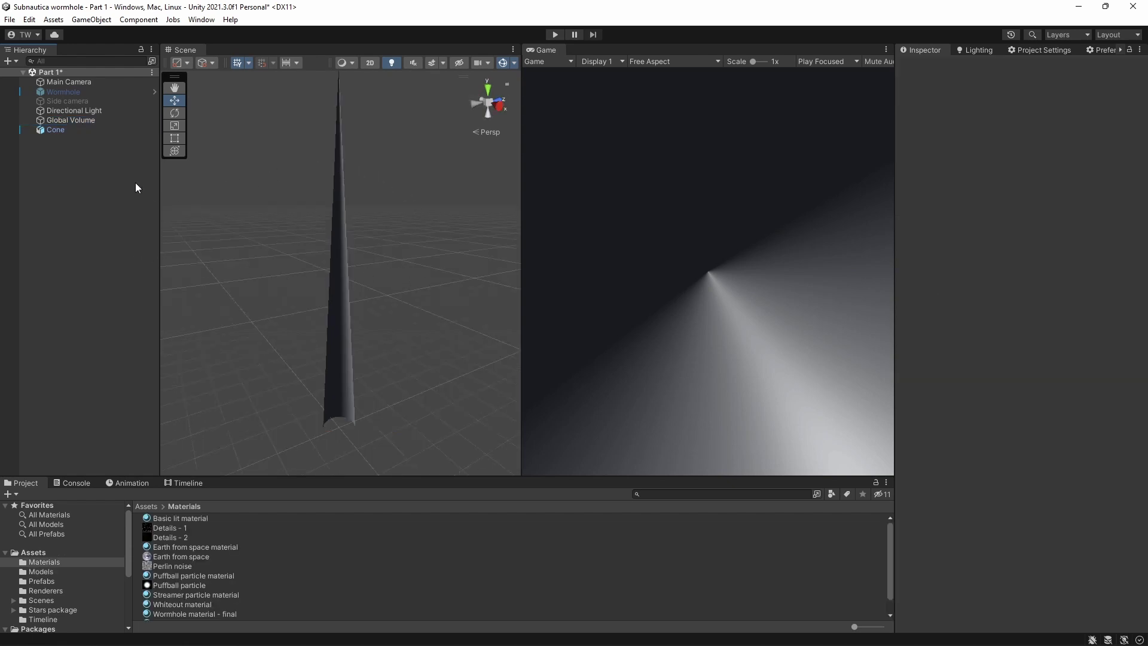
# Step: Drag Wormhole material - start from the Project panel onto the Cone
pyautogui.click(60, 131)
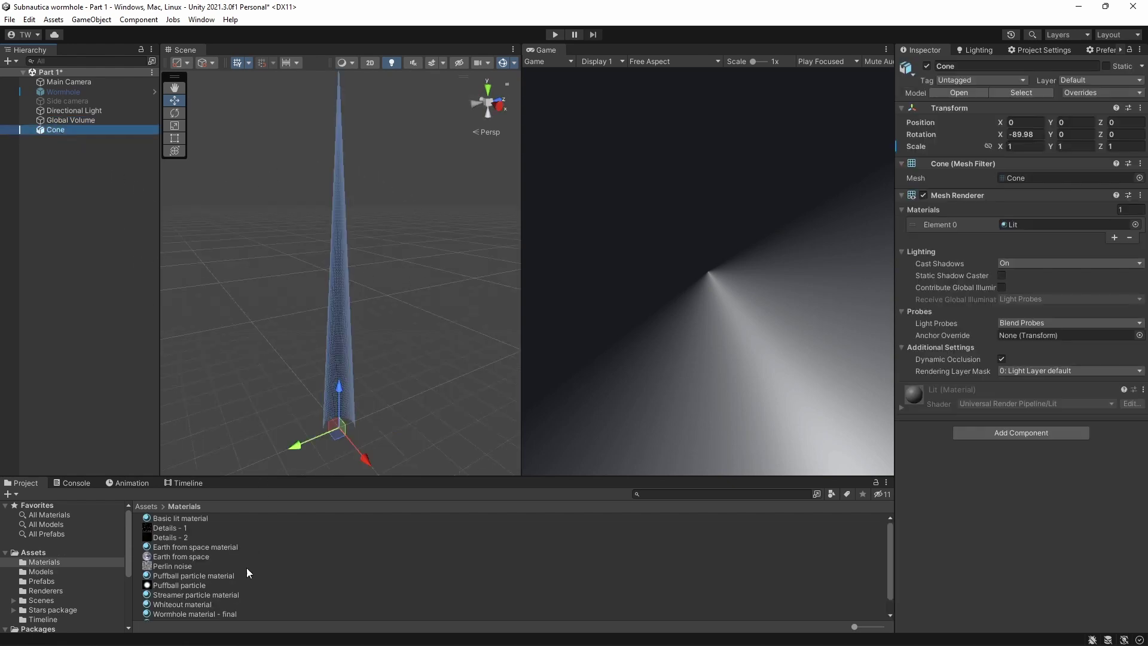
pyautogui.scroll(-2, 227, 589)
pyautogui.moveTo(216, 605); pyautogui.dragTo(133, 335)
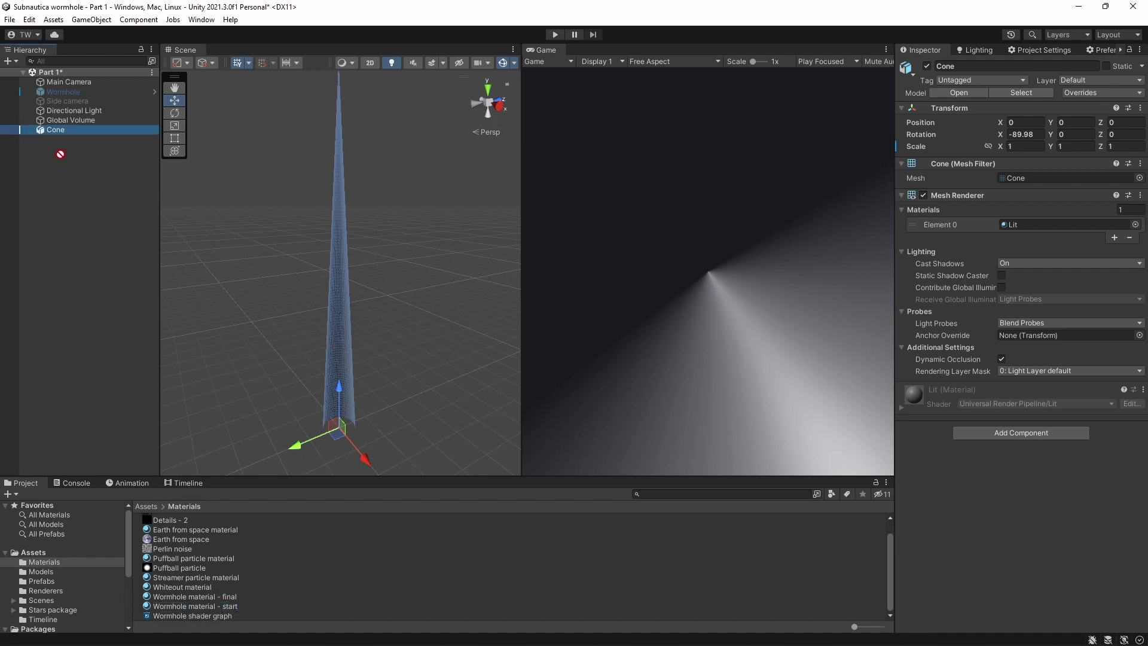
pyautogui.moveTo(62, 132); pyautogui.dragTo(64, 134)
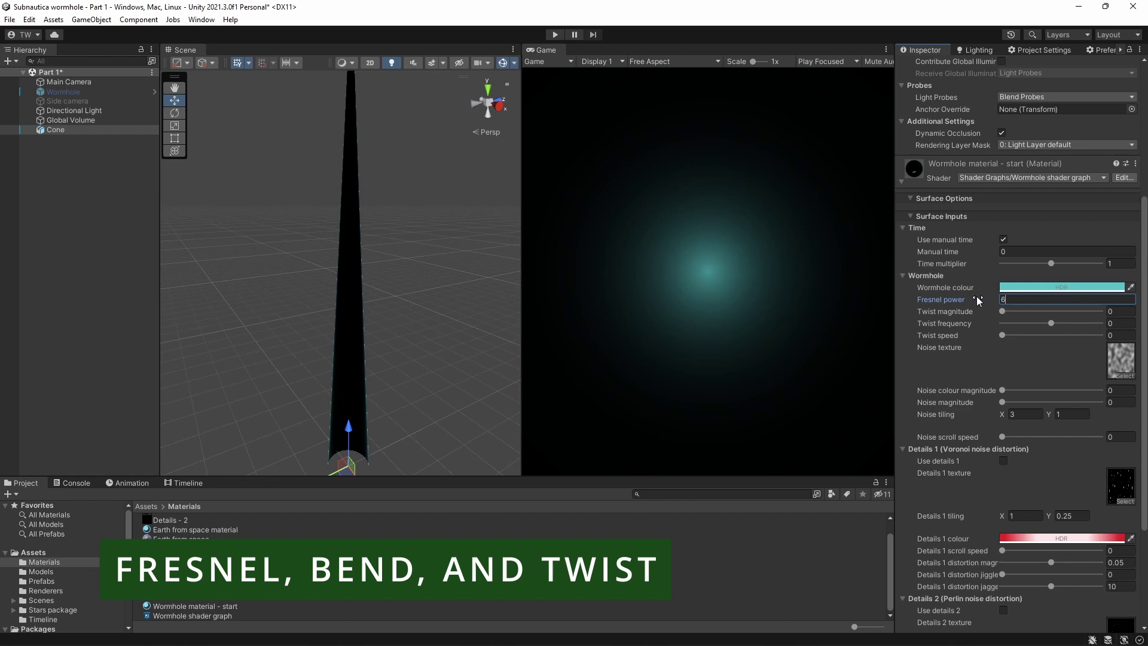
# Step: Preview the glow by scrubbing Fresnel power, then set it to 6
pyautogui.moveTo(978, 296); pyautogui.dragTo(932, 296)
pyautogui.click(1026, 296)
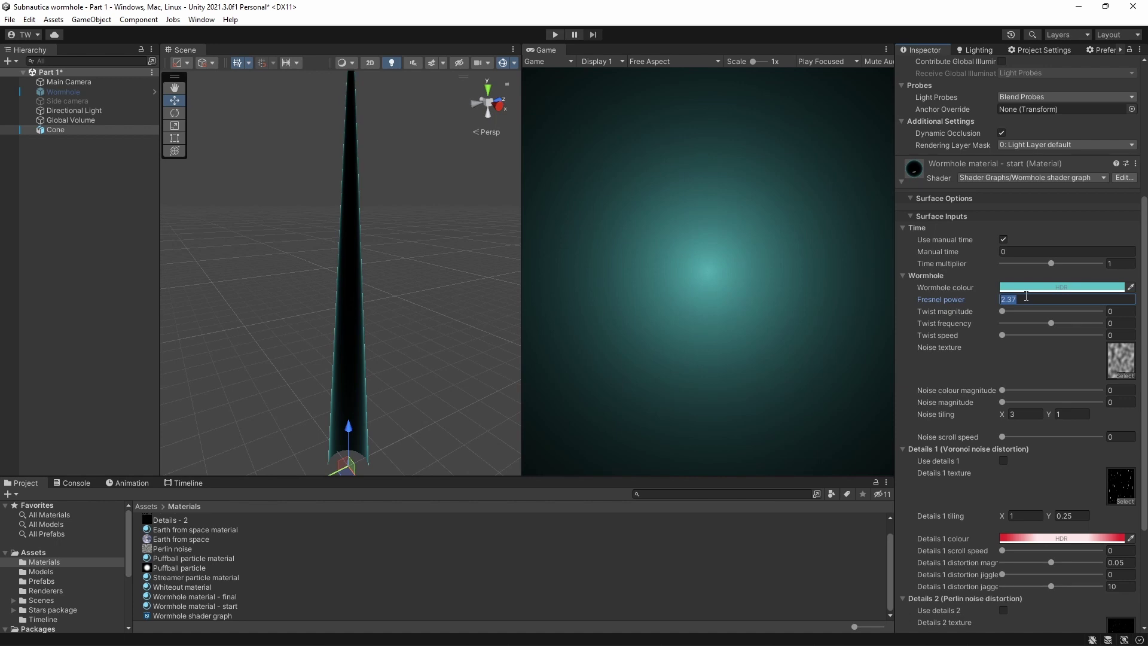
pyautogui.write('6')
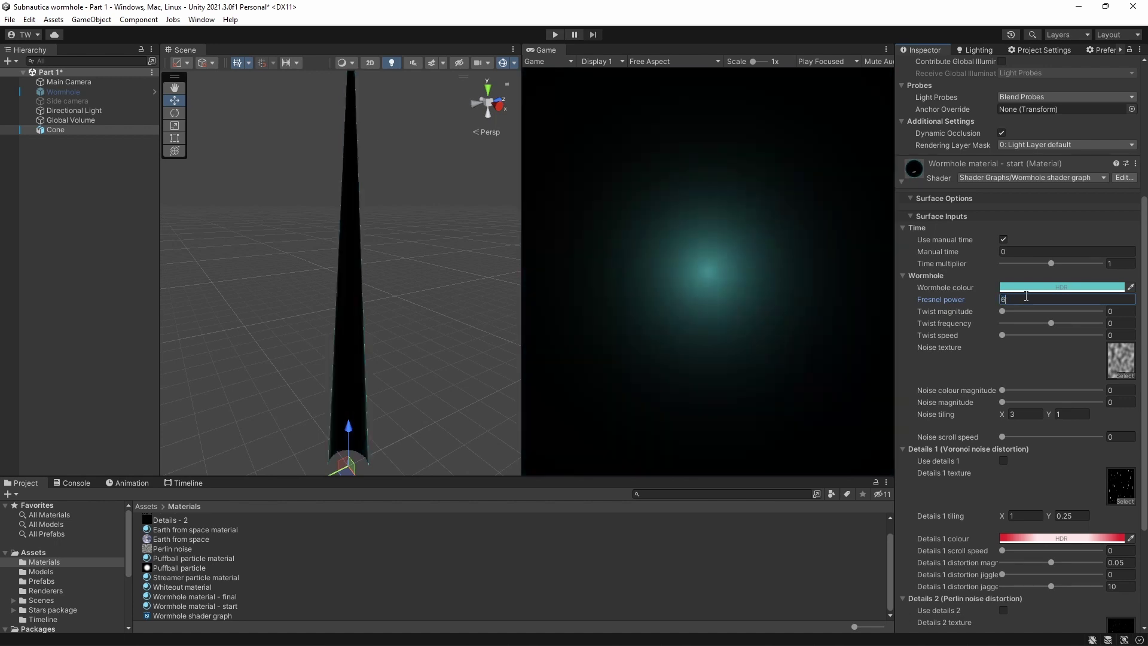
pyautogui.press('Tab')
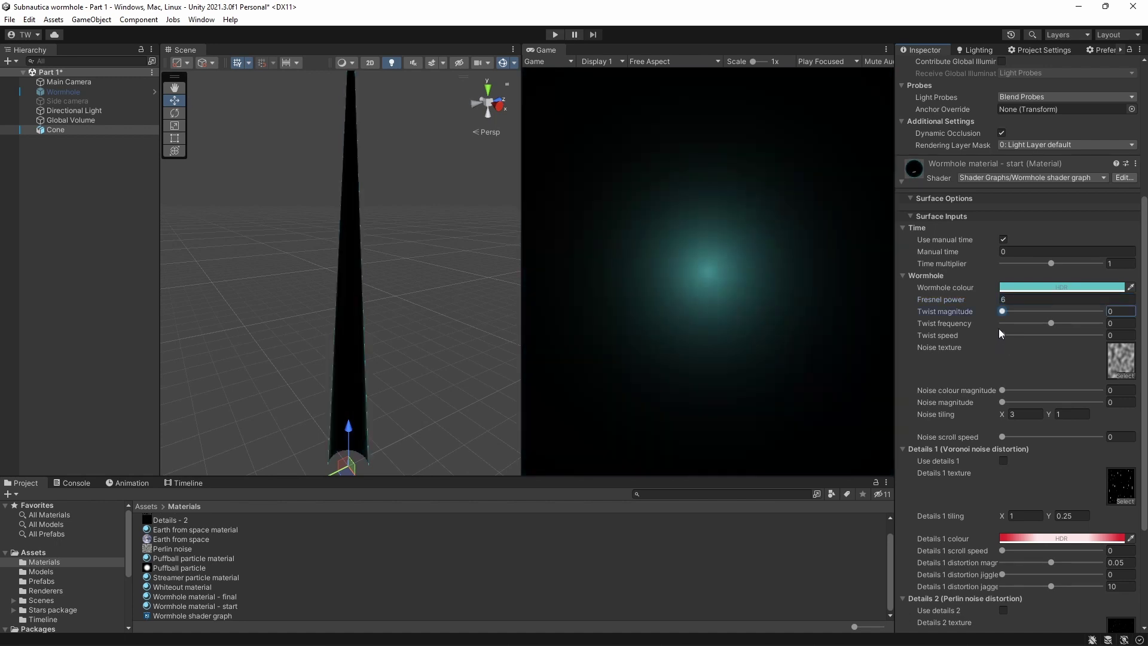
# Step: Set twist magnitude to 5 and twist frequency to 1, orbiting to view the bent cone
pyautogui.moveTo(1003, 311); pyautogui.dragTo(1090, 324)
pyautogui.press('Tab')
pyautogui.keyDown('alt'); pyautogui.moveTo(413, 255); pyautogui.dragTo(179, 472); pyautogui.keyUp('alt')
pyautogui.keyDown('alt'); pyautogui.moveTo(116, 514); pyautogui.dragTo(518, 346); pyautogui.keyUp('alt')
pyautogui.click(1123, 322)
pyautogui.write('1')
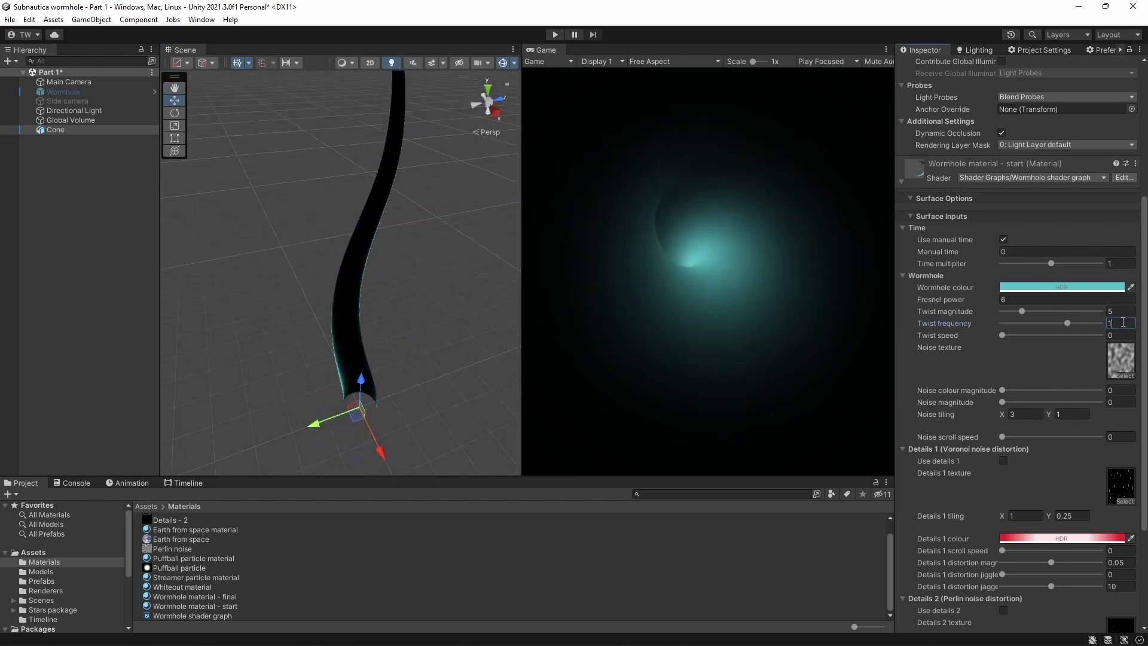
pyautogui.keyDown('alt'); pyautogui.moveTo(380, 228); pyautogui.dragTo(428, 174); pyautogui.keyUp('alt')
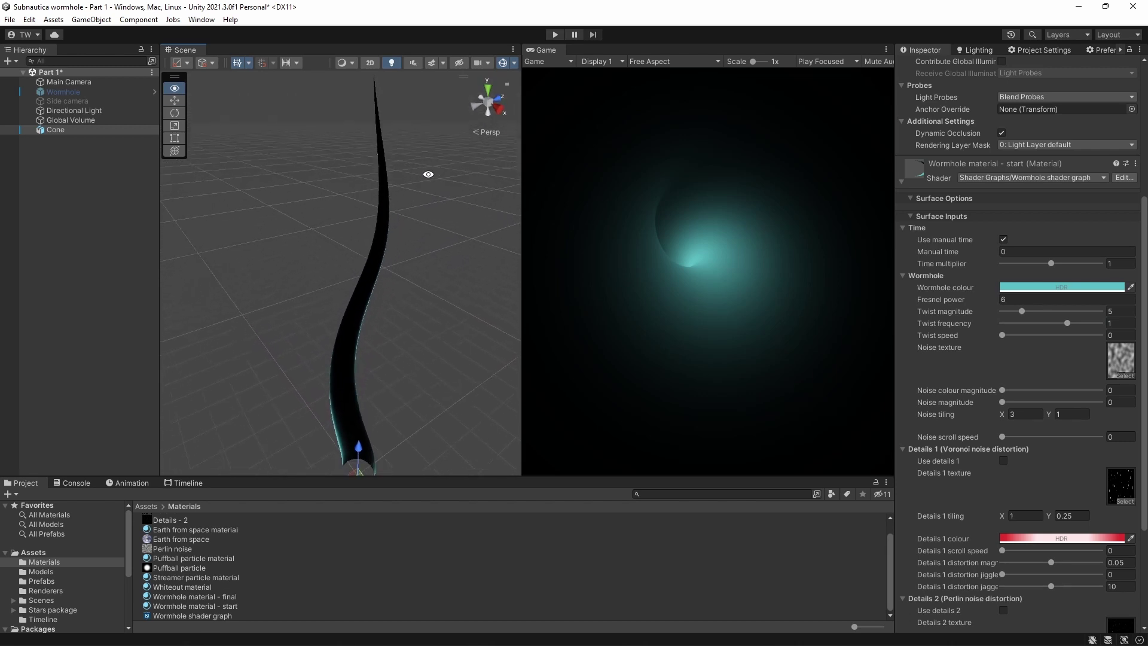
# Step: From the Project panel, show the Create > Shader Graph > URP > Unlit Shader Graph menu
pyautogui.click(209, 616)
pyautogui.click(357, 565)
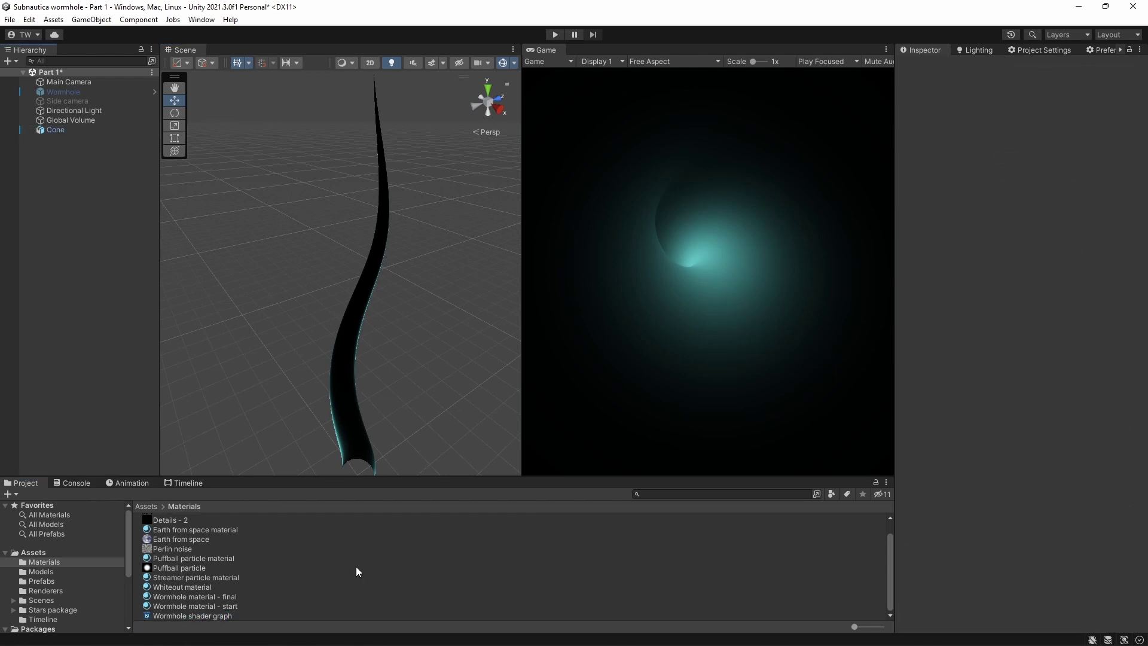
pyautogui.rightClick(357, 567)
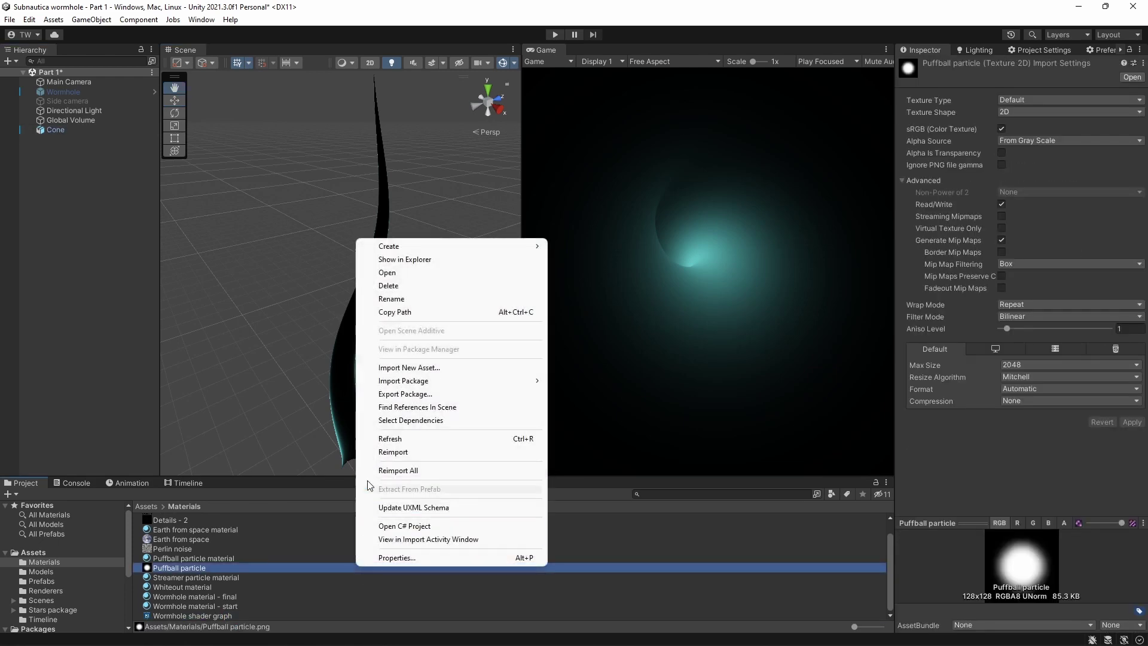
pyautogui.moveTo(423, 249)
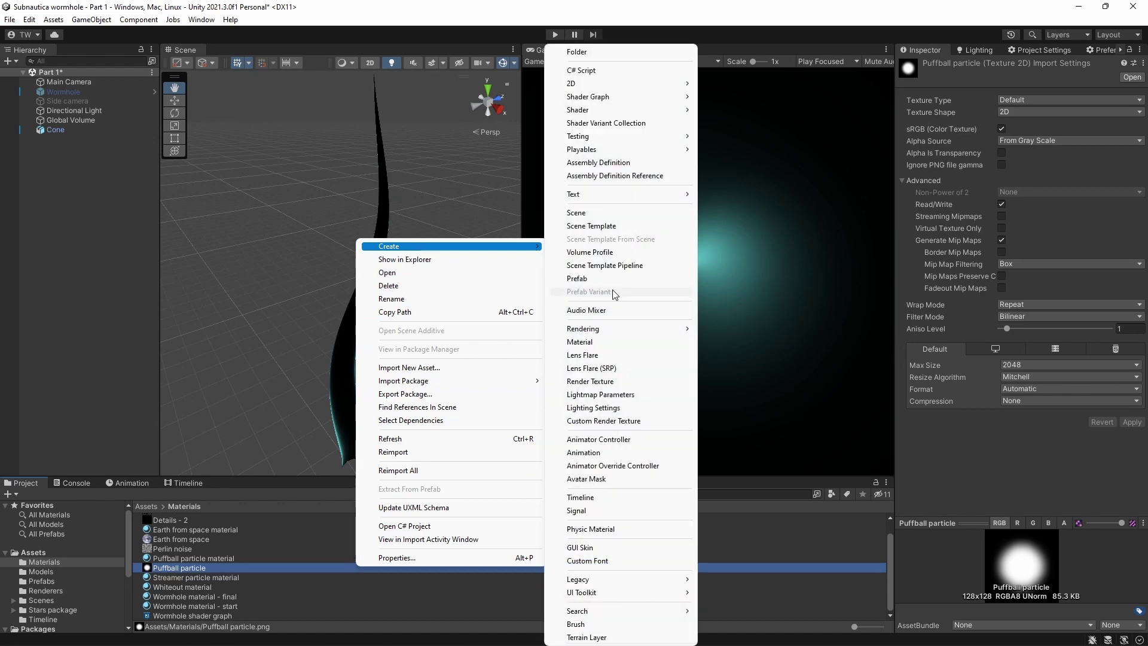
pyautogui.moveTo(607, 100)
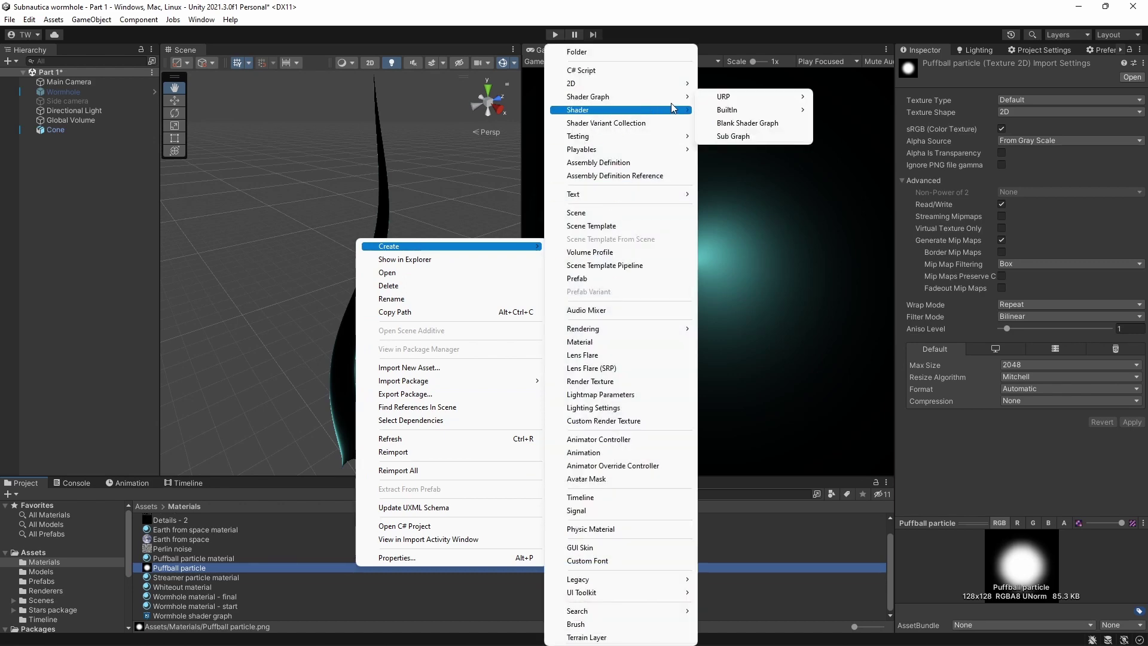
pyautogui.moveTo(724, 100)
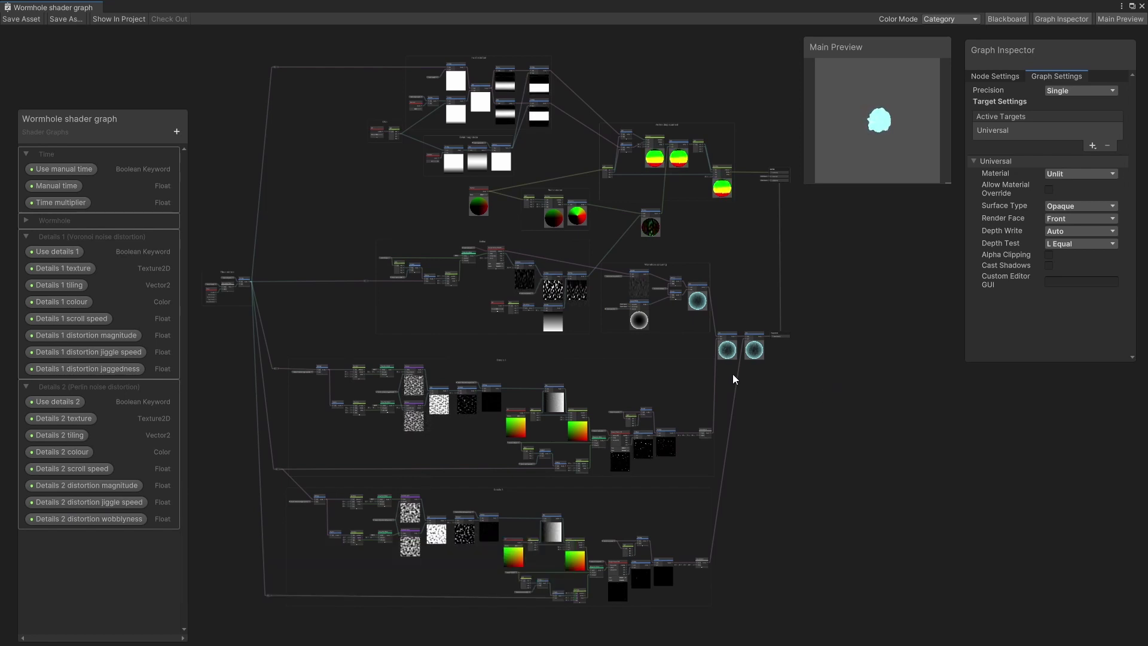
pyautogui.scroll(5, 640, 314)
pyautogui.scroll(5, 639, 313)
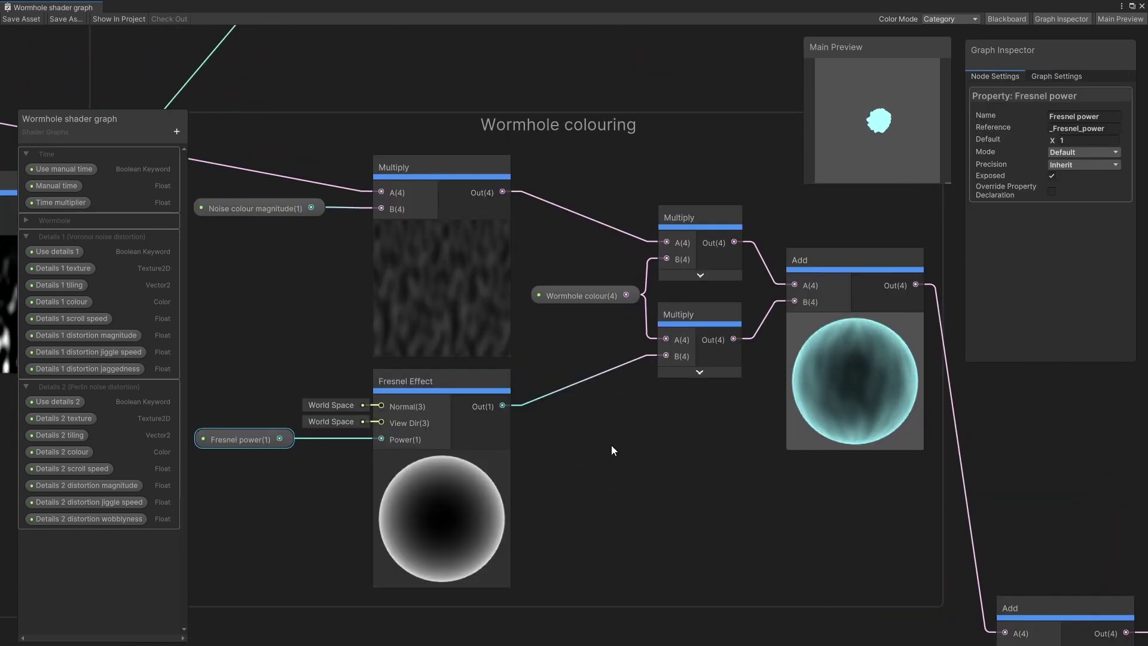
pyautogui.click(587, 295)
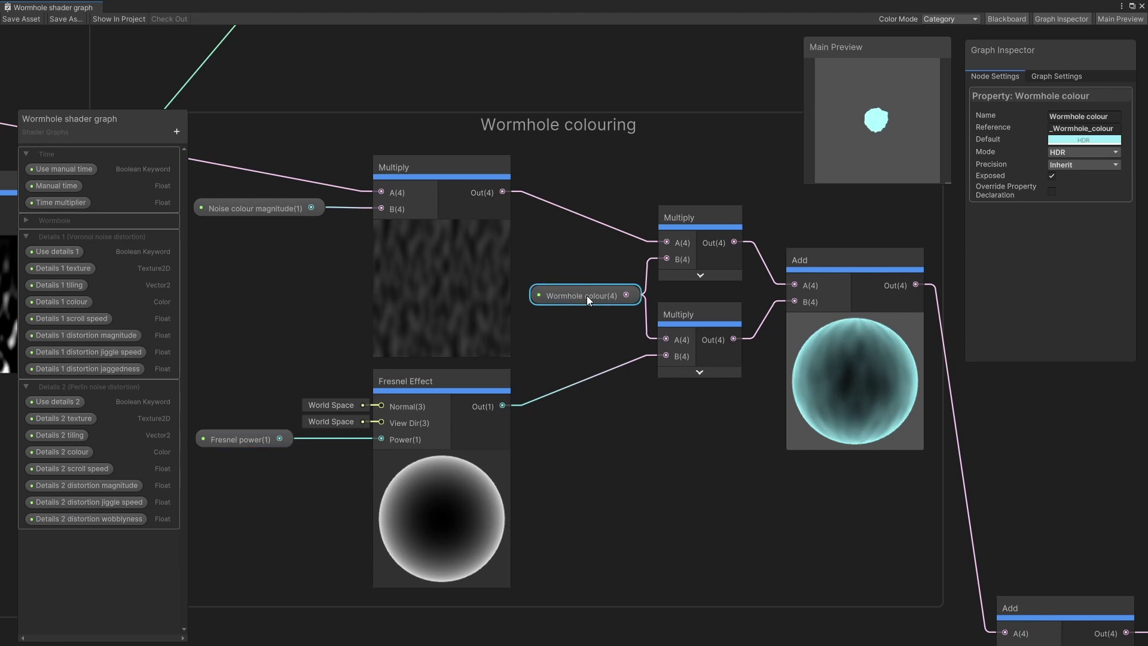
pyautogui.click(222, 440)
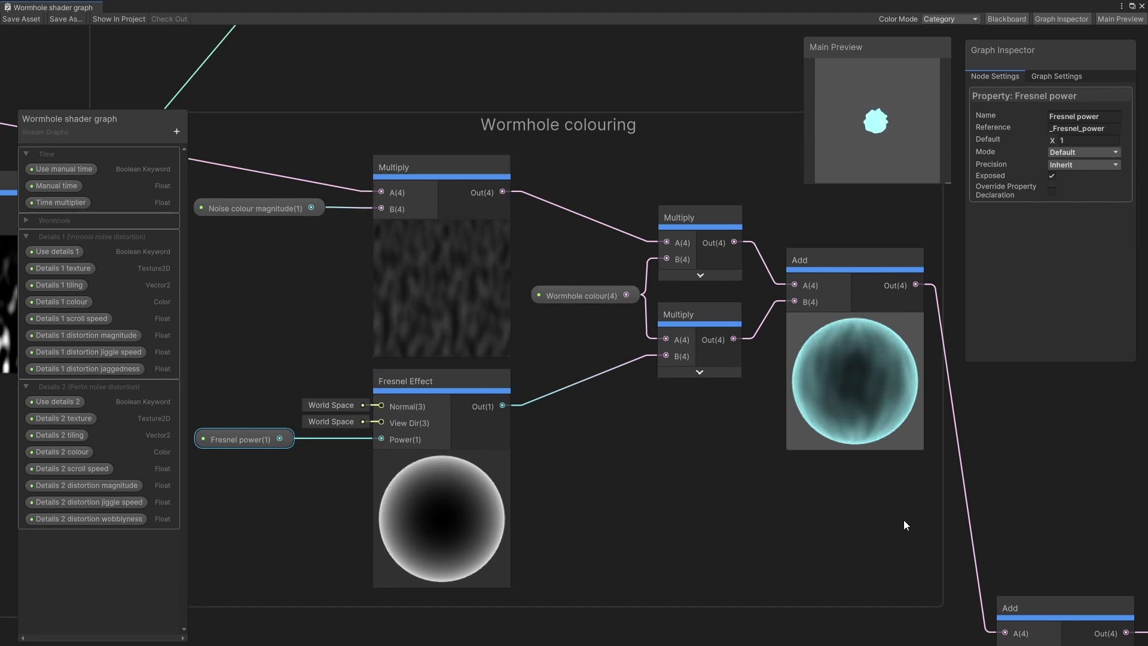
pyautogui.moveTo(903, 520); pyautogui.dragTo(422, 336, button='middle')
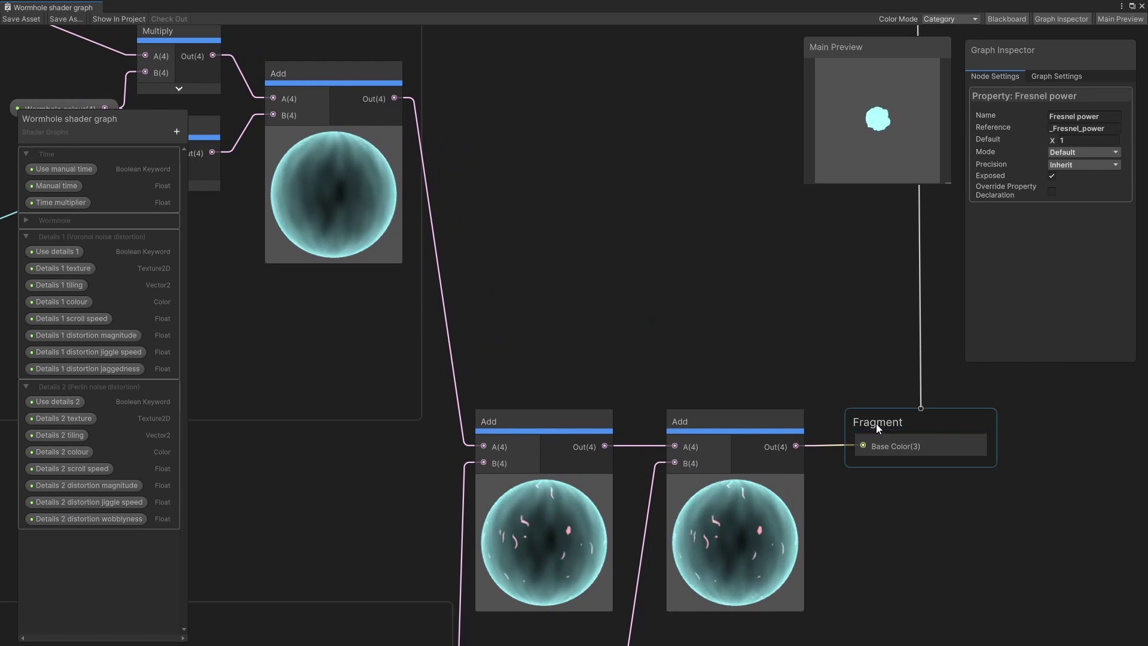
pyautogui.press('a')
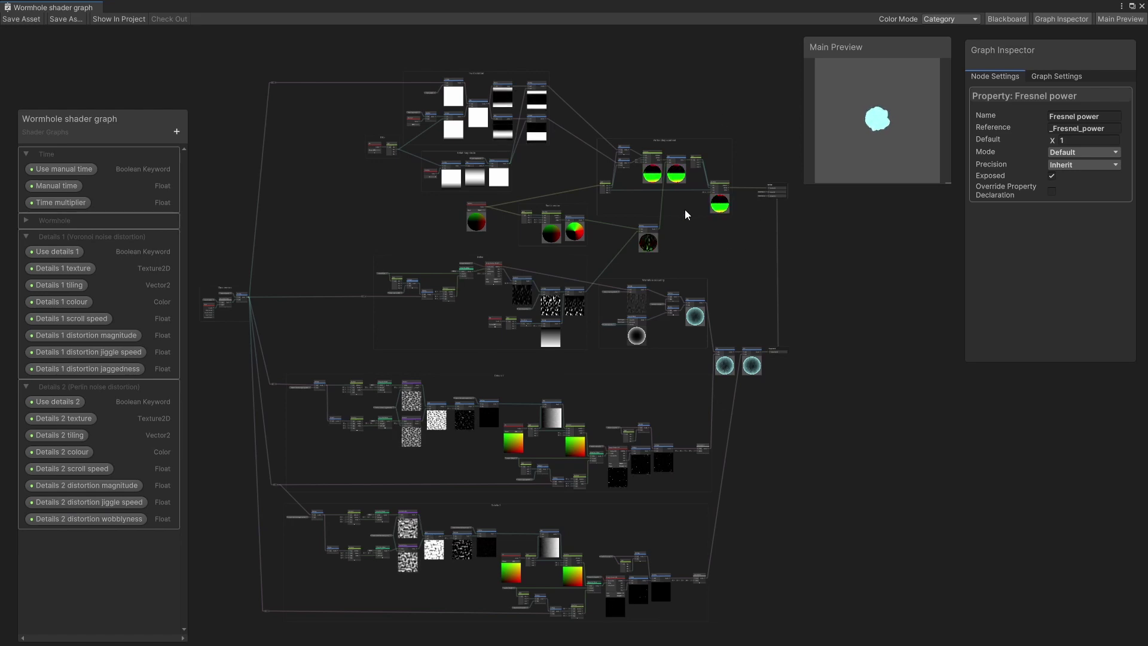
pyautogui.scroll(8, 697, 192)
pyautogui.scroll(2, 701, 416)
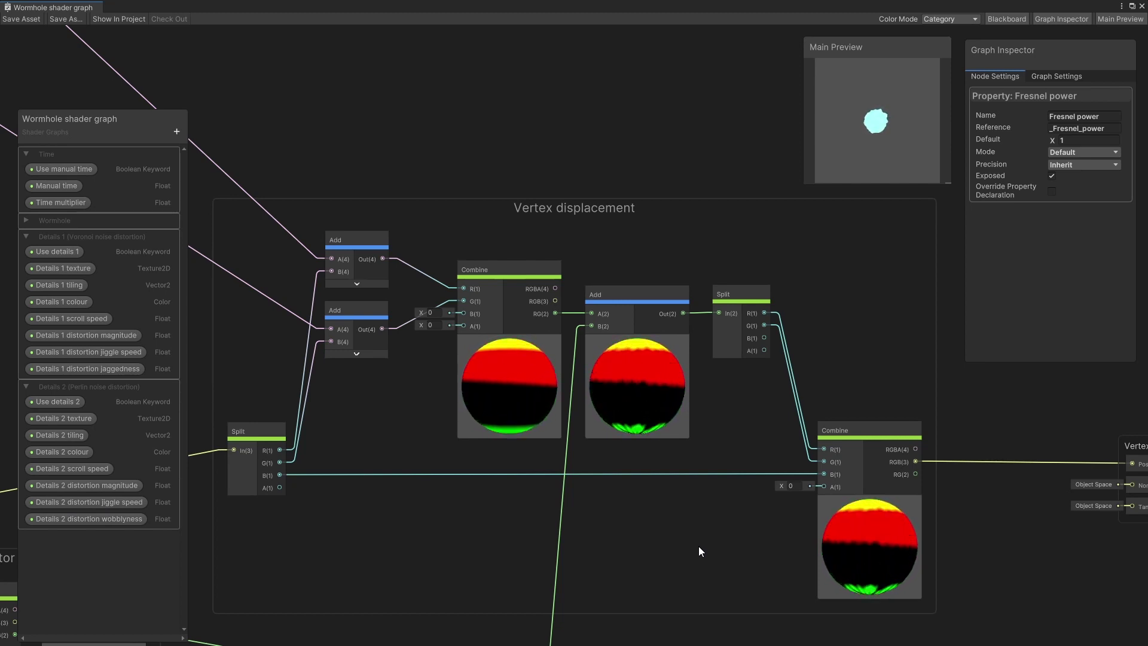
# Step: Pan through the shader graph's Twist rotation and Twist magnitude groups and the inputs feeding them
pyautogui.scroll(-1, 698, 547)
pyautogui.click(245, 321)
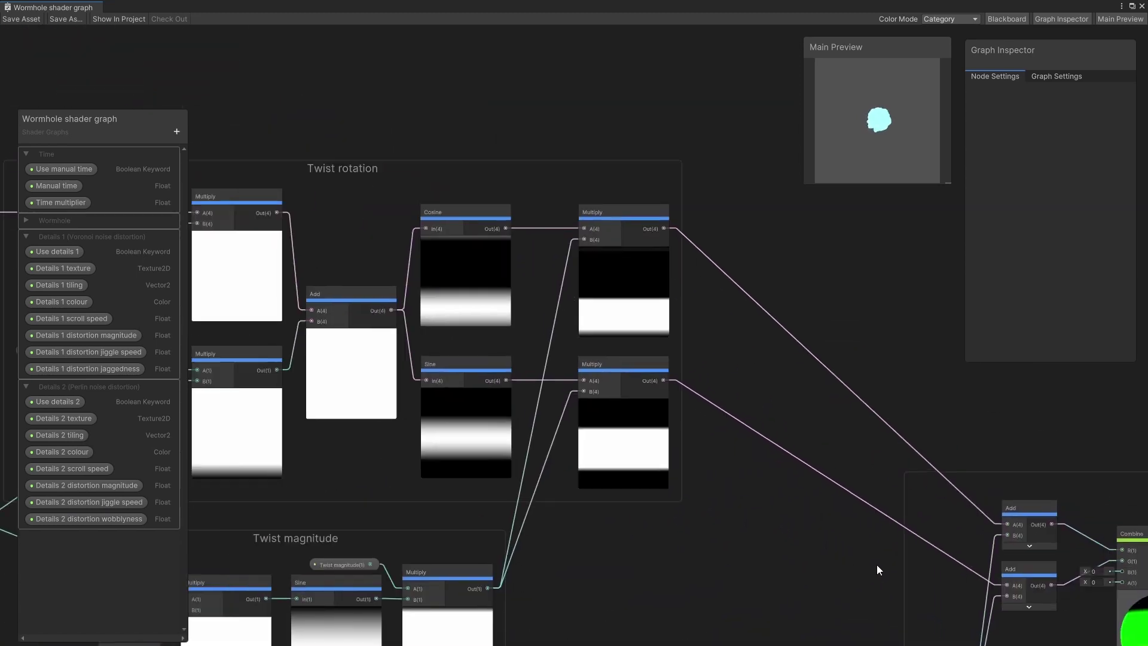
pyautogui.moveTo(360, 464); pyautogui.dragTo(588, 534, button='middle')
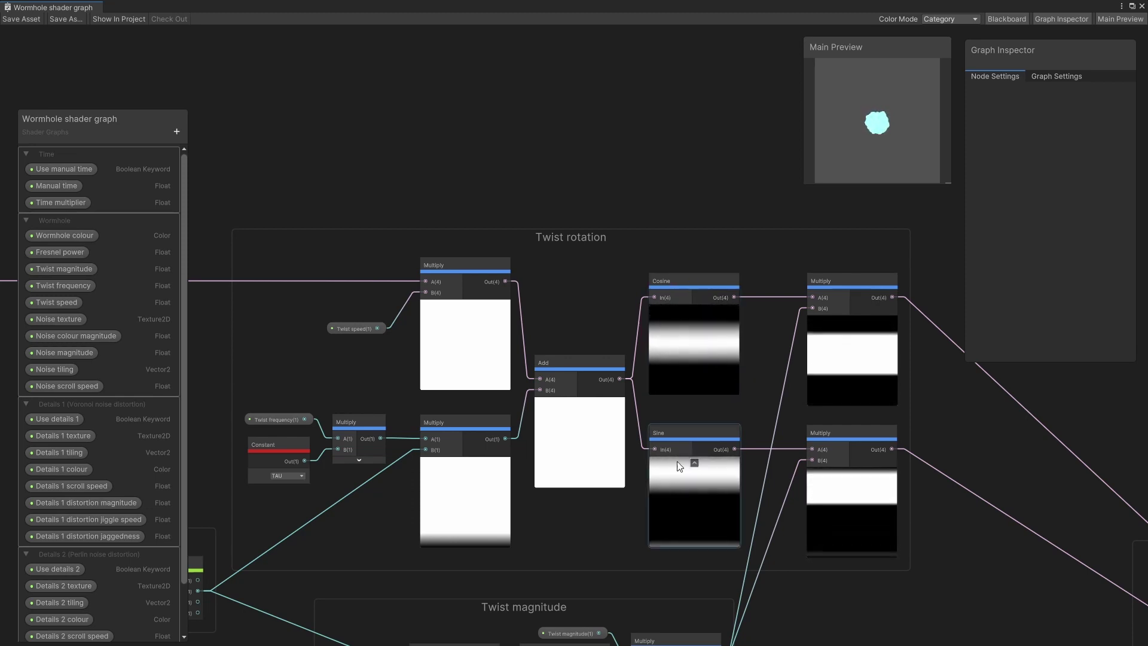
pyautogui.moveTo(589, 551); pyautogui.dragTo(627, 337, button='middle')
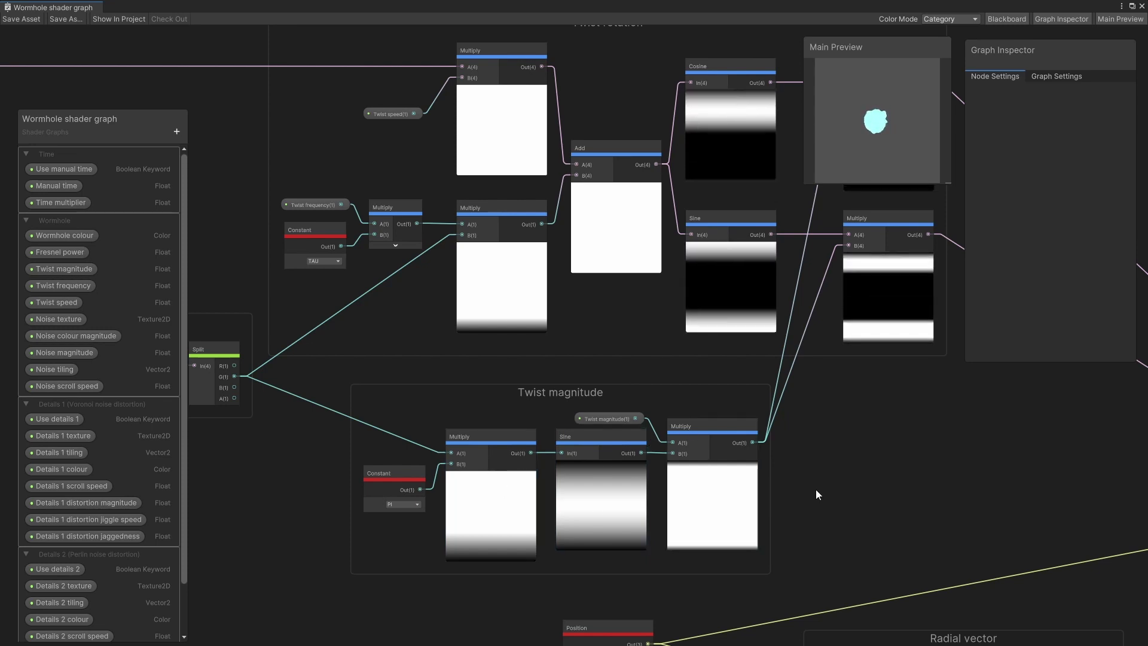
pyautogui.moveTo(816, 489); pyautogui.dragTo(71, 293, button='middle')
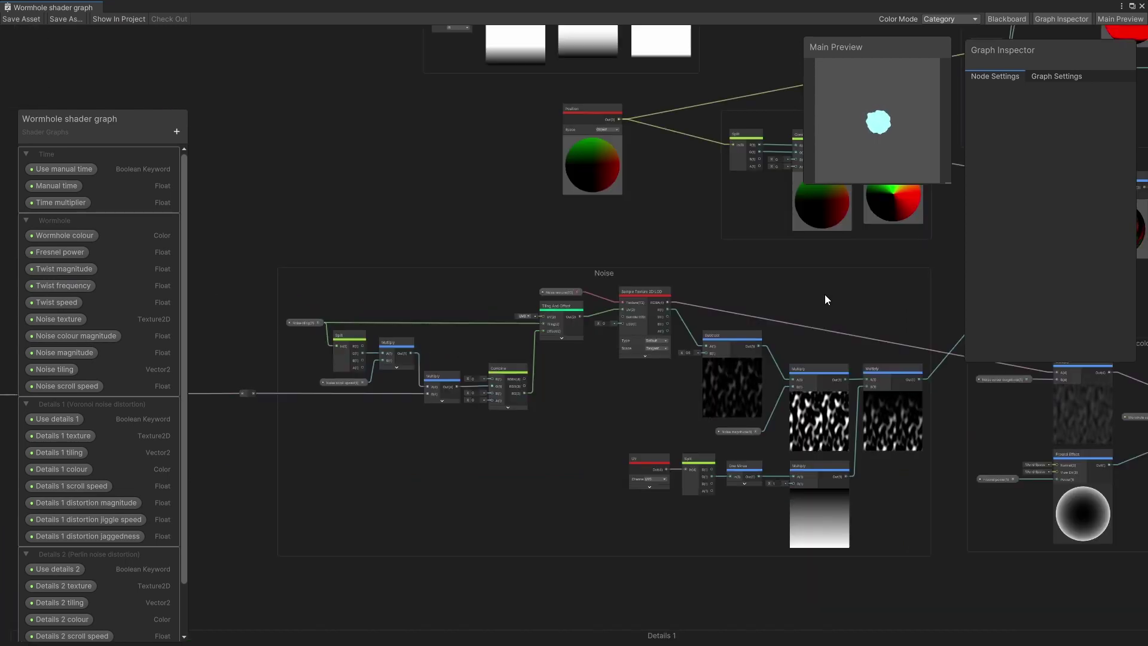
pyautogui.scroll(1, 824, 295)
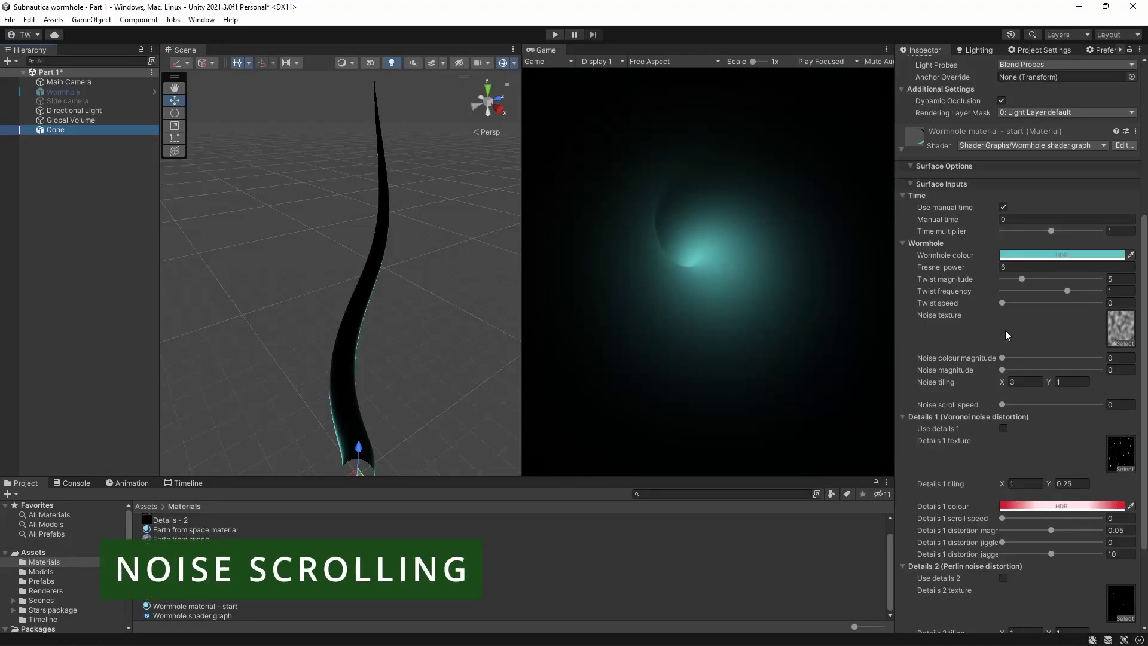
# Step: Ping and select the Perlin noise asset from the material's Noise texture slot
pyautogui.doubleClick(1117, 330)
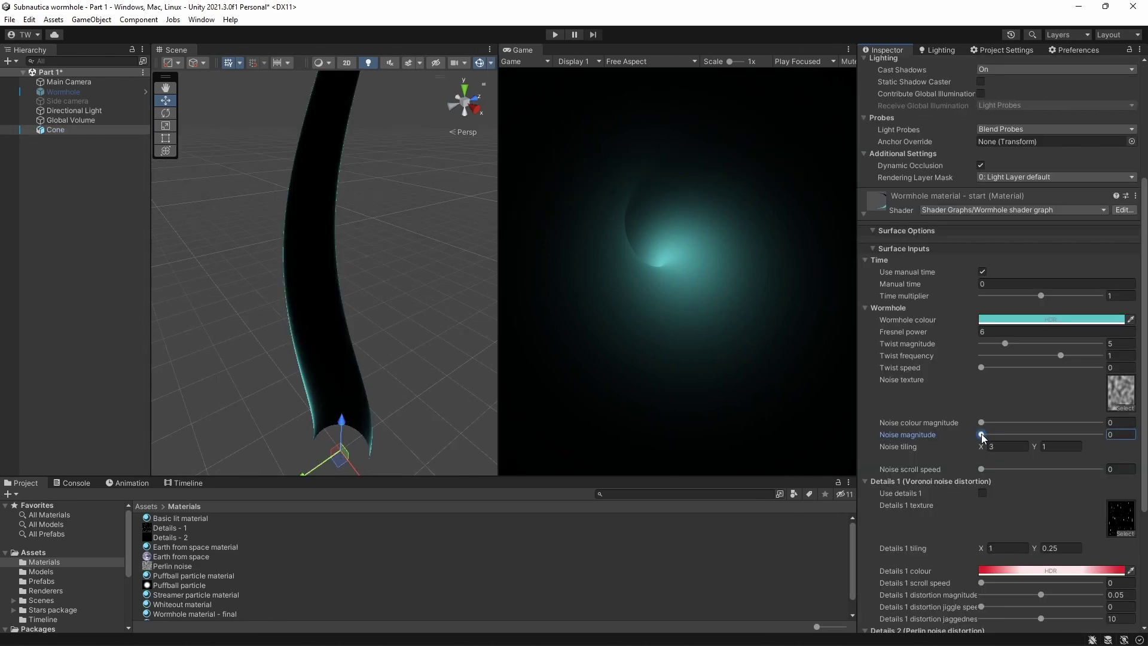
# Step: Set the material's Noise magnitude to 5 and Noise colour magnitude to 0.3
pyautogui.moveTo(982, 435); pyautogui.dragTo(1081, 438)
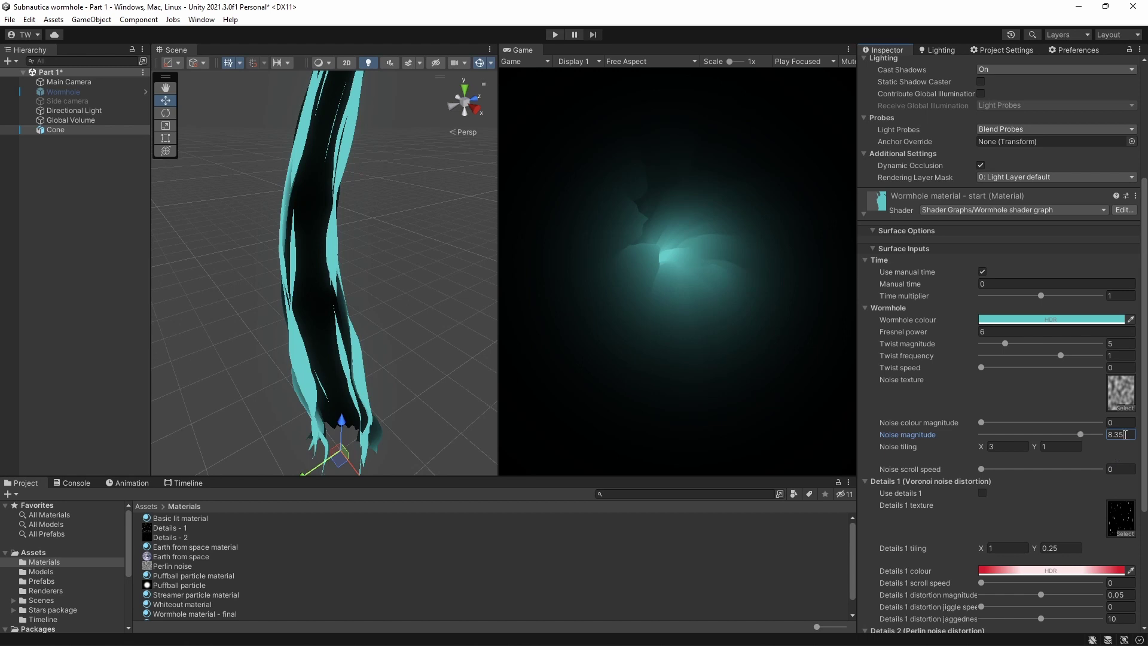
pyautogui.write('5')
pyautogui.hotkey('shift', 'Tab')
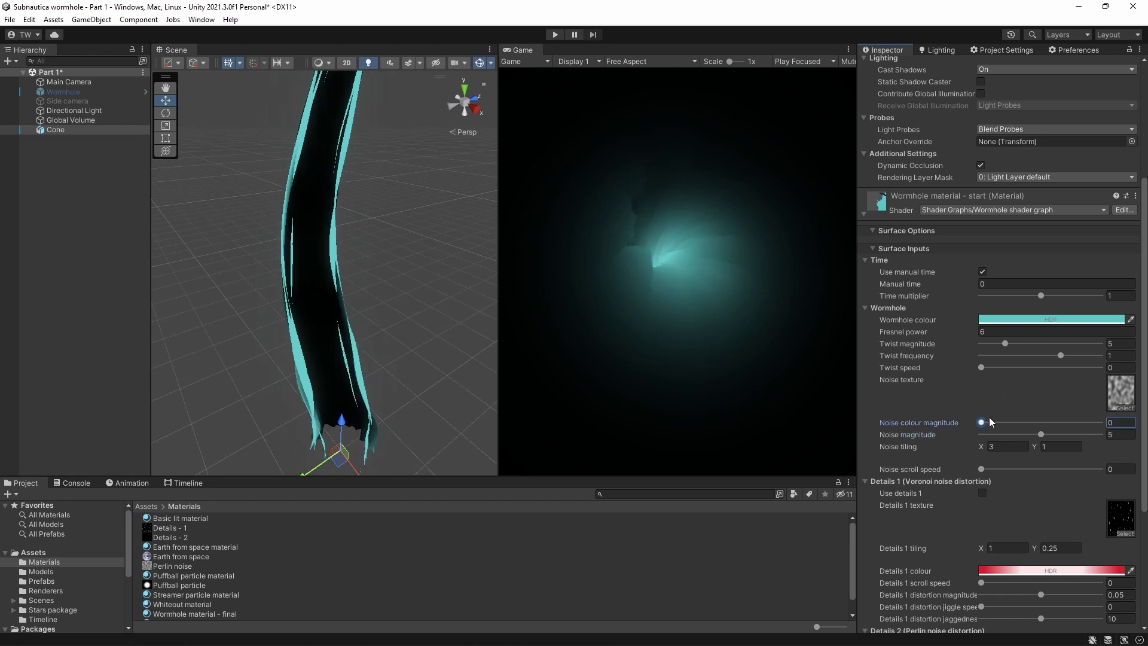
pyautogui.moveTo(982, 423); pyautogui.dragTo(1019, 422)
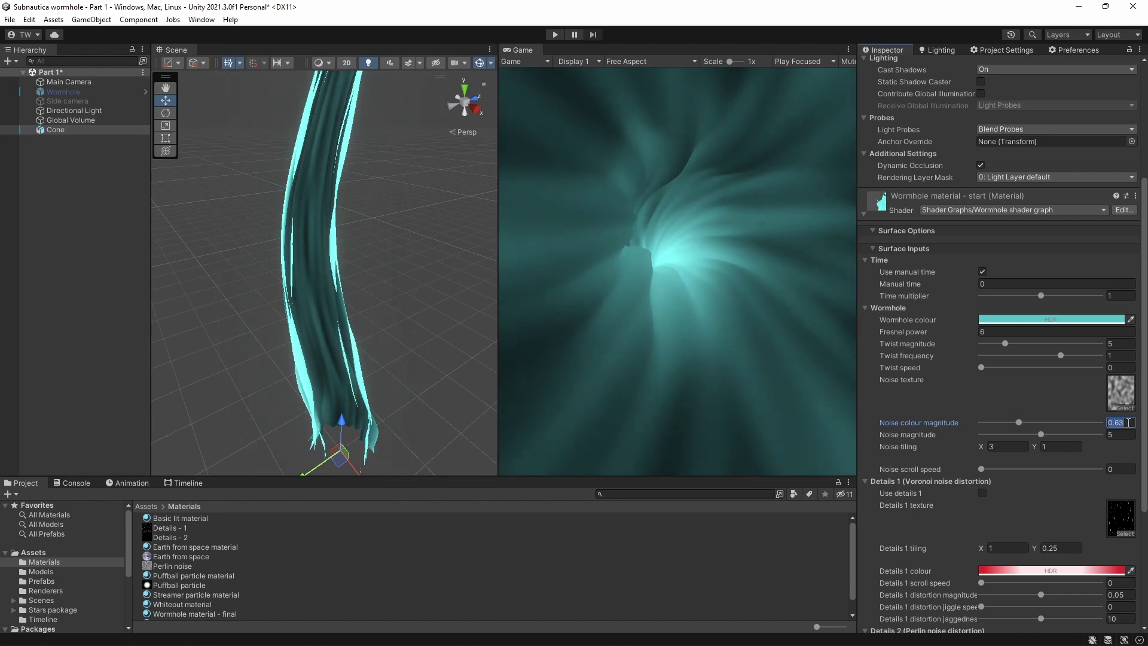
pyautogui.write('0.3')
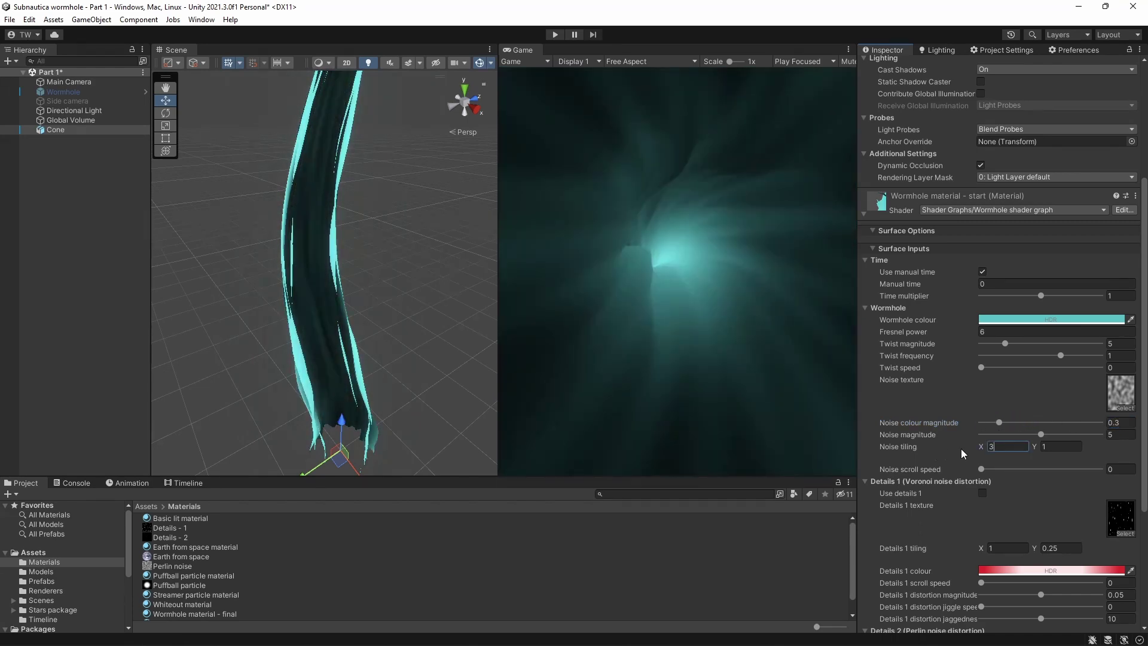
# Step: Try a larger Noise tiling X value, then set Noise tiling back to 3 by 1
pyautogui.moveTo(982, 449); pyautogui.dragTo(1074, 449)
pyautogui.write('3')
pyautogui.write('1')
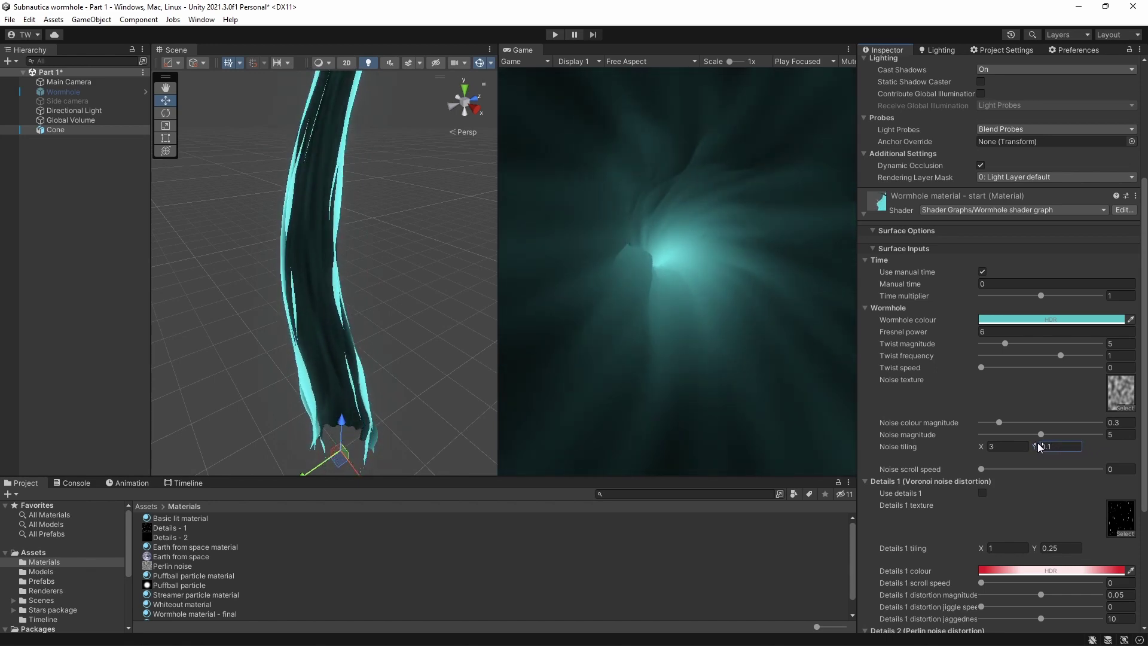
pyautogui.click(1003, 448)
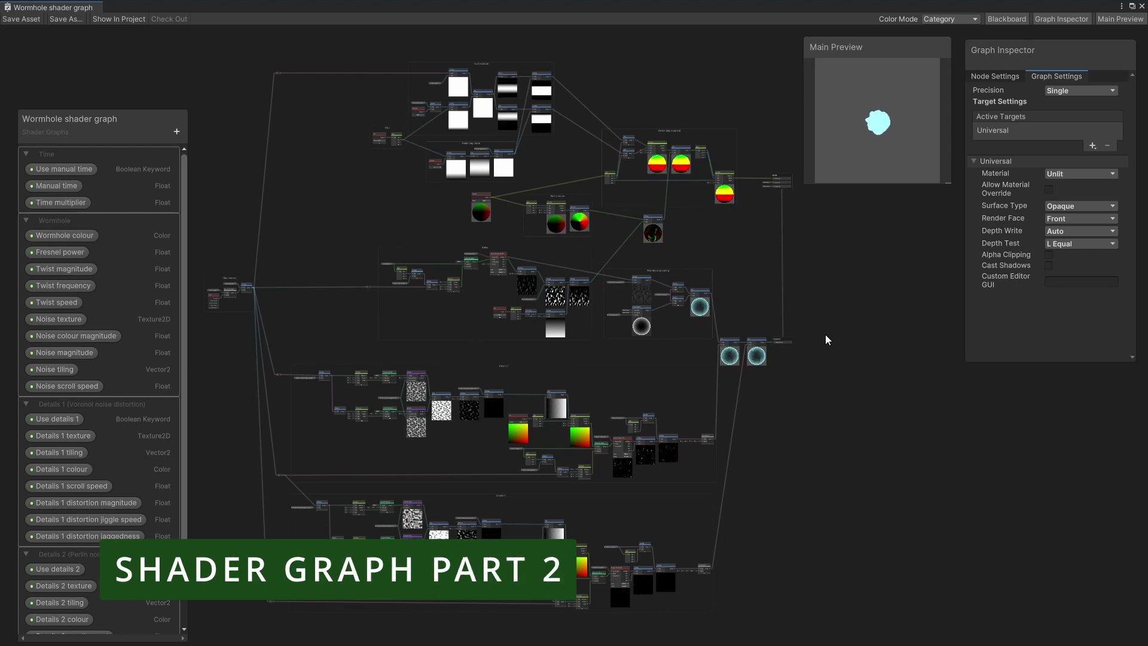
pyautogui.scroll(10, 525, 317)
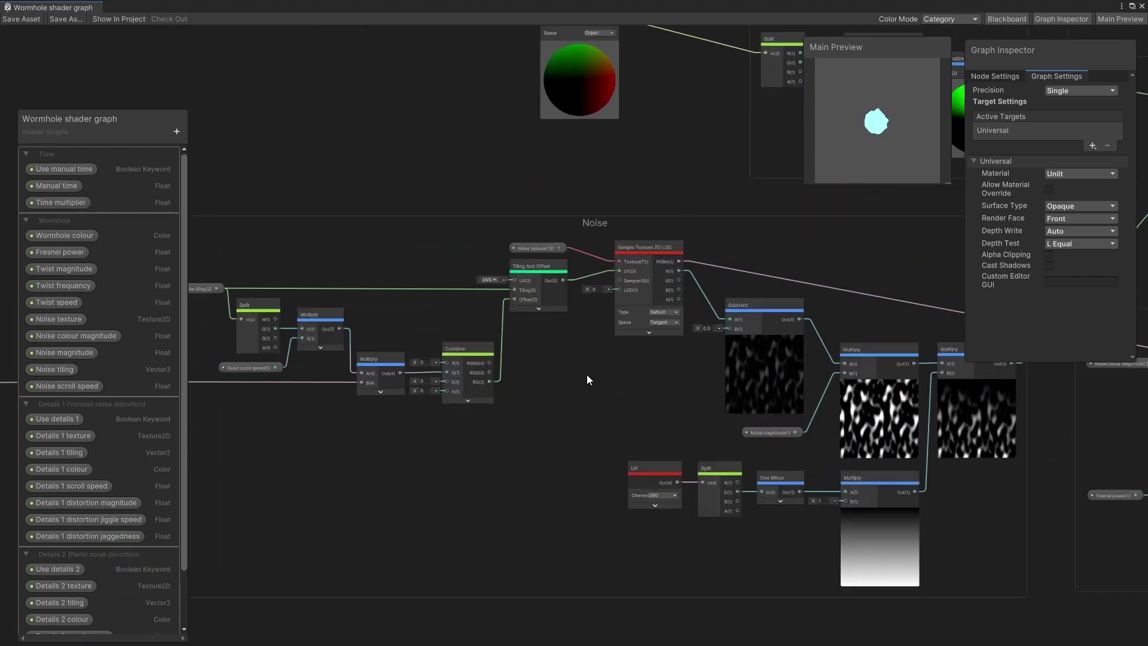
pyautogui.scroll(3, 569, 388)
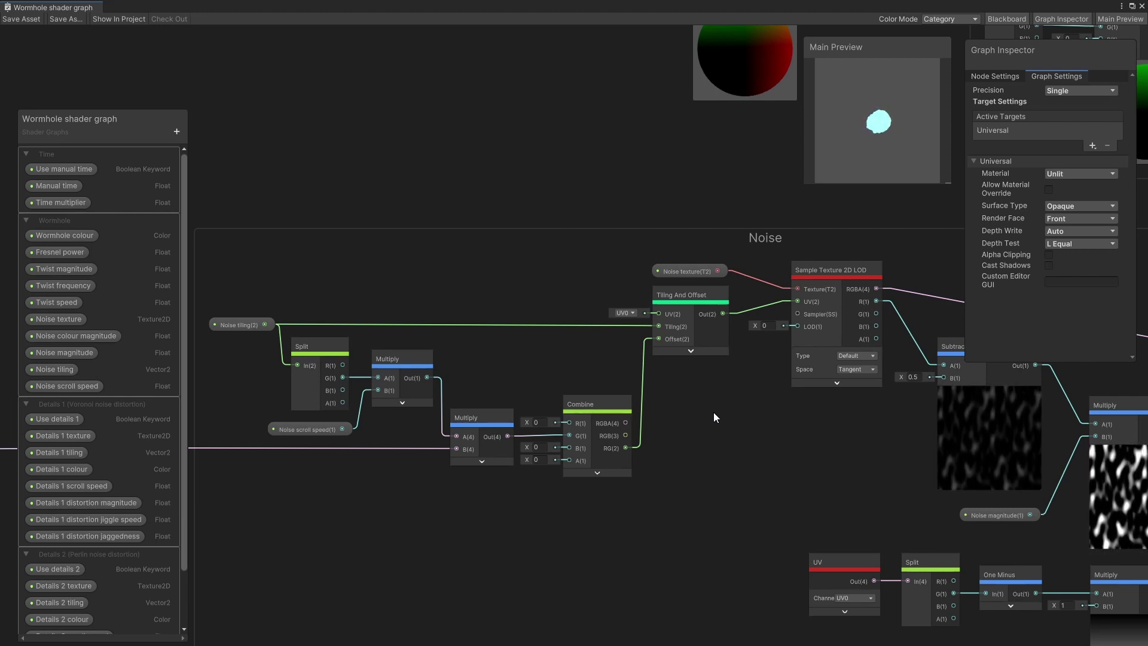
pyautogui.moveTo(714, 411); pyautogui.dragTo(478, 291, button='middle')
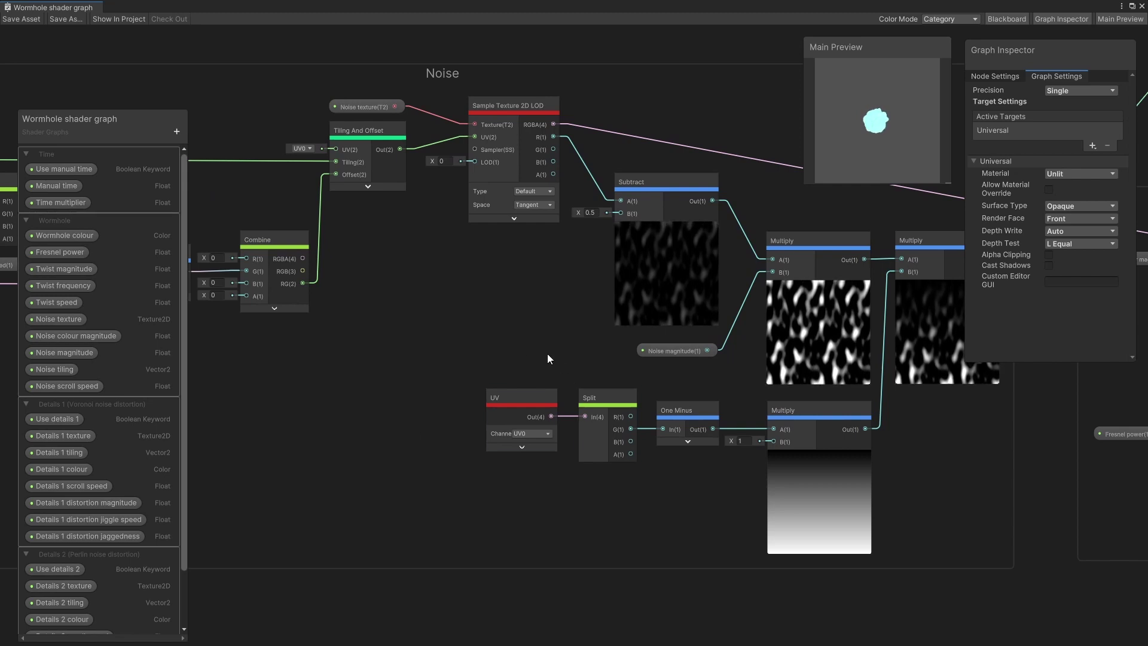
pyautogui.moveTo(723, 476); pyautogui.dragTo(445, 462, button='middle')
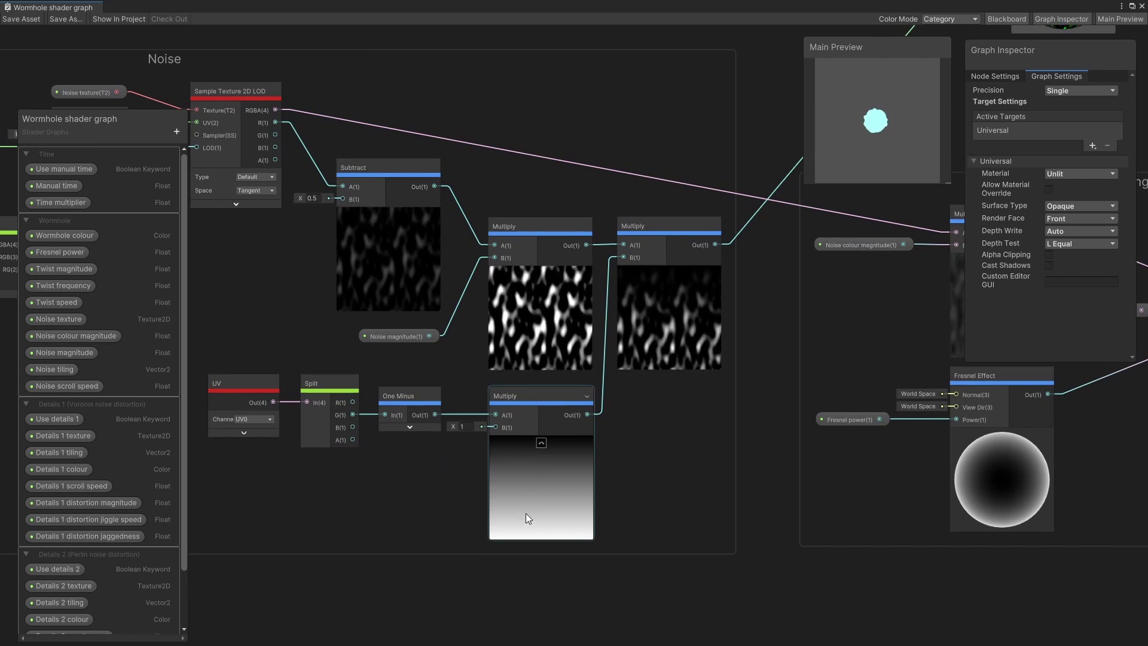
pyautogui.scroll(-1, 529, 503)
pyautogui.moveTo(773, 91); pyautogui.dragTo(275, 592, button='middle')
pyautogui.scroll(1, 274, 643)
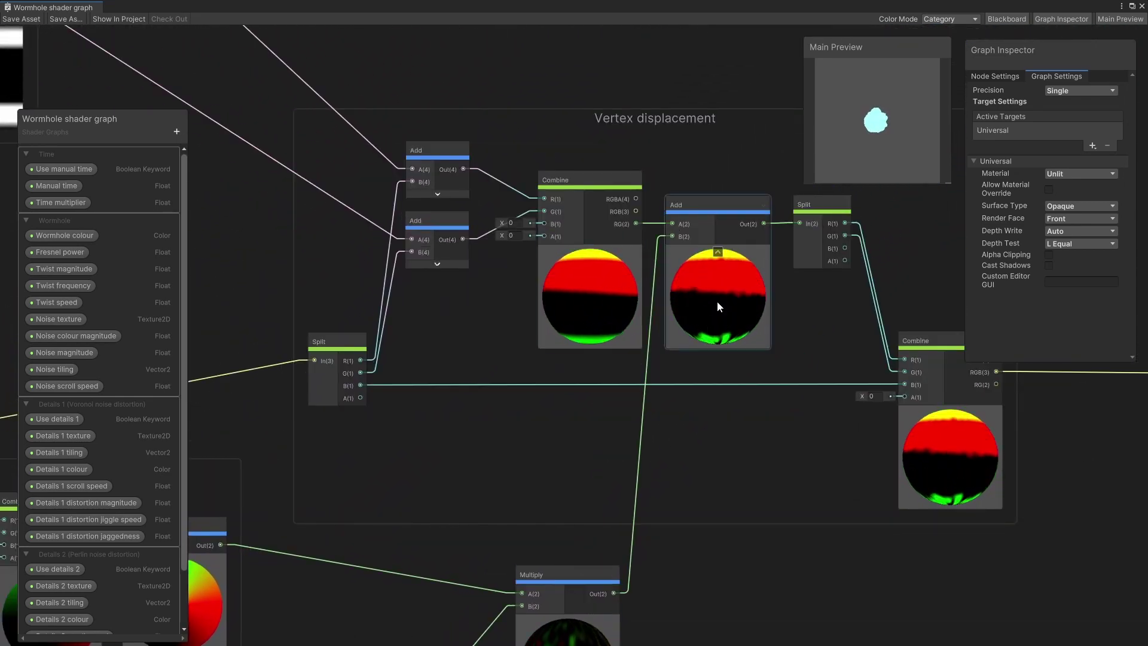
pyautogui.scroll(-2, 628, 287)
pyautogui.moveTo(585, 269); pyautogui.dragTo(667, 412, button='middle')
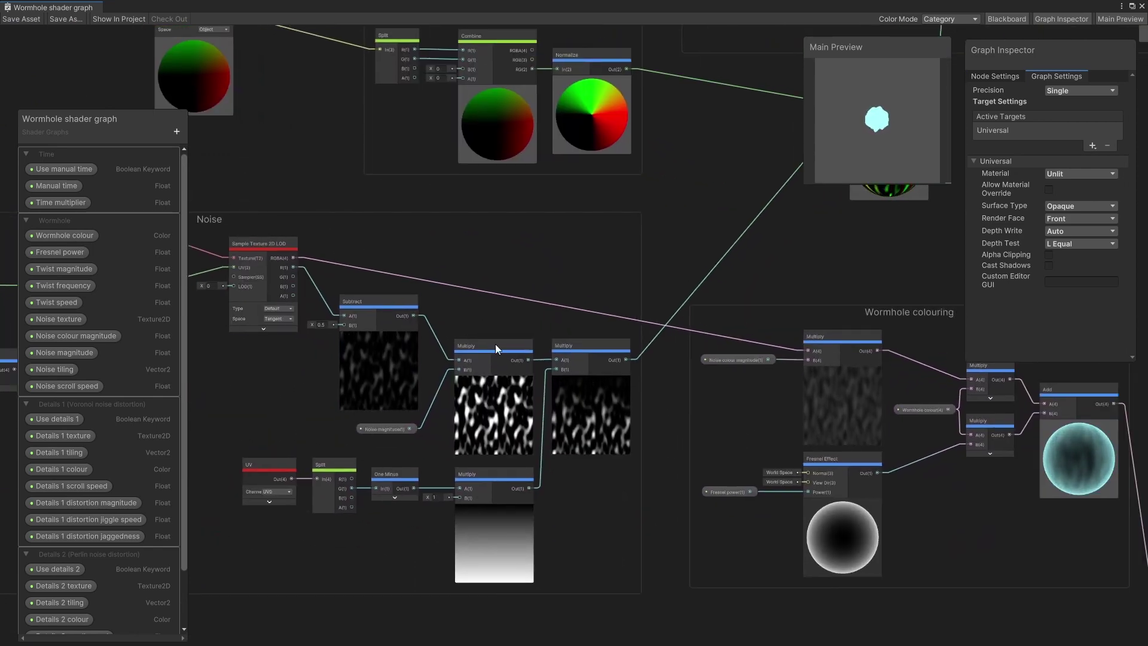
pyautogui.moveTo(751, 409); pyautogui.dragTo(469, 352, button='middle')
pyautogui.scroll(1, 617, 307)
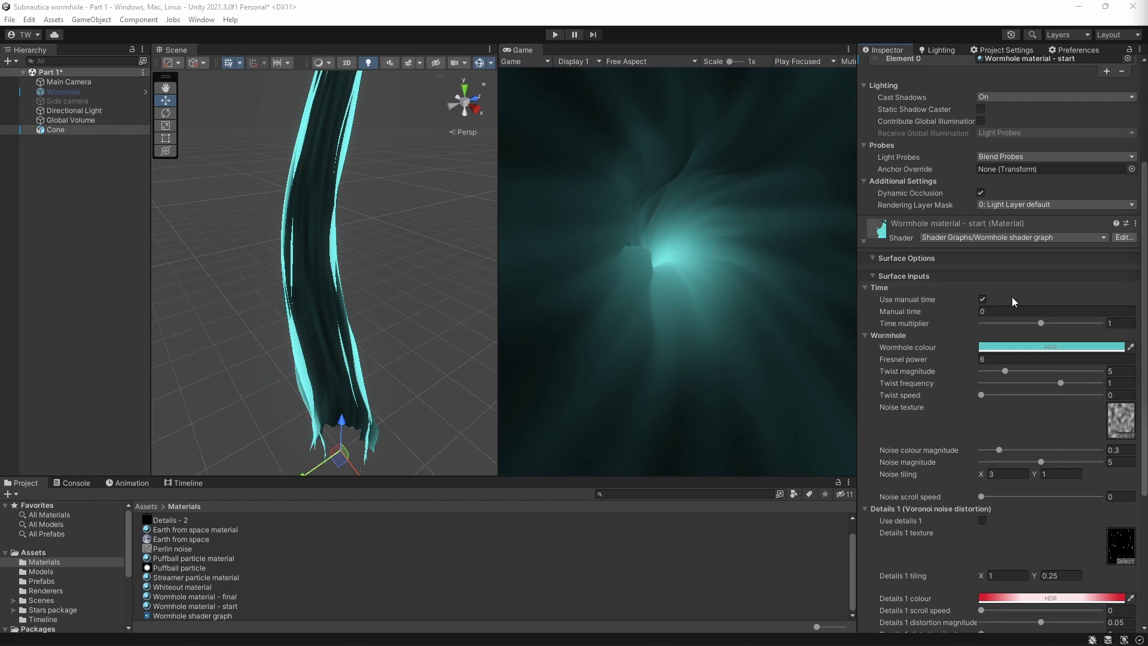
# Step: Adjust Twist speed while setting Manual time to 2.11 and 1.2 to preview the twisting
pyautogui.click(971, 310)
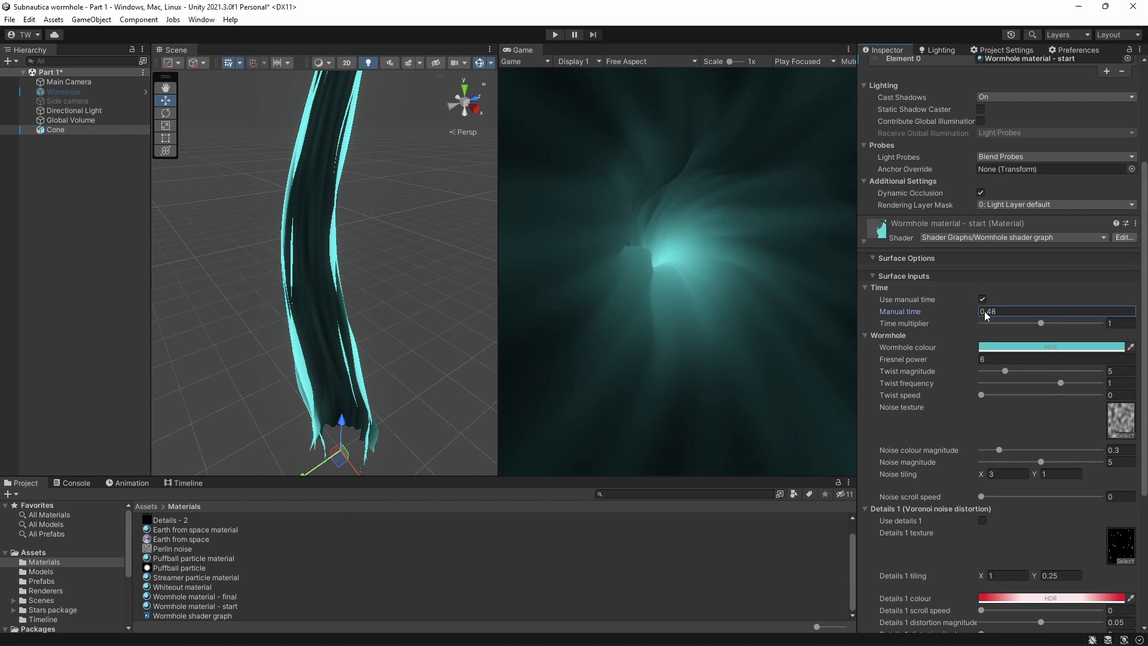
pyautogui.write('2.11')
pyautogui.moveTo(984, 398); pyautogui.dragTo(992, 395)
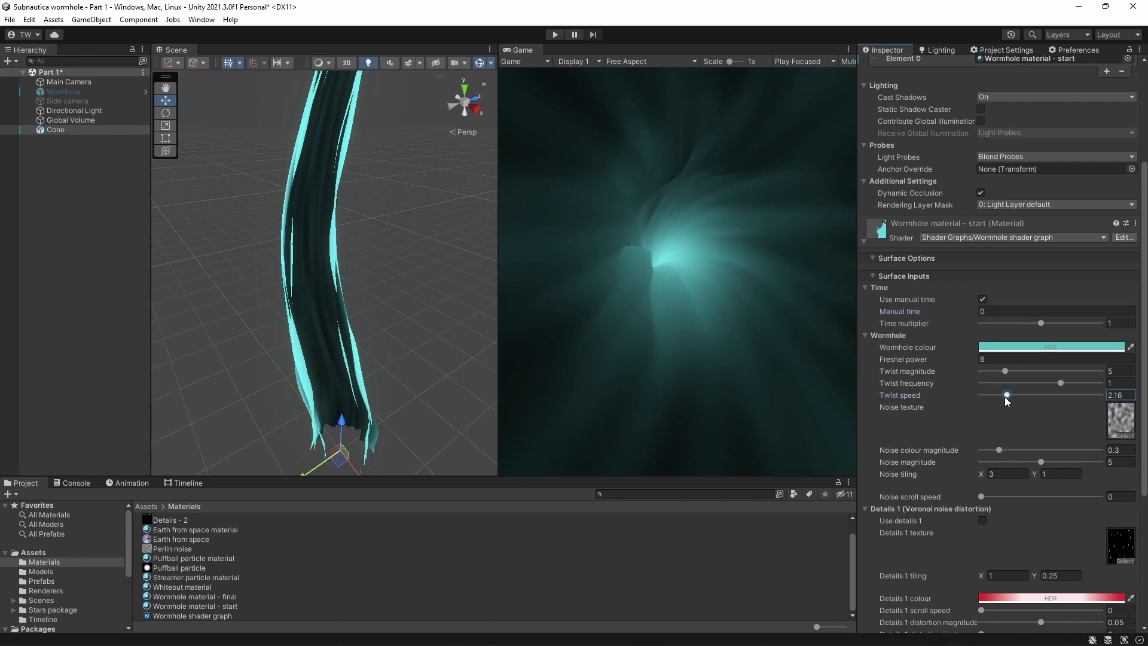
pyautogui.click(999, 311)
pyautogui.write('1.2')
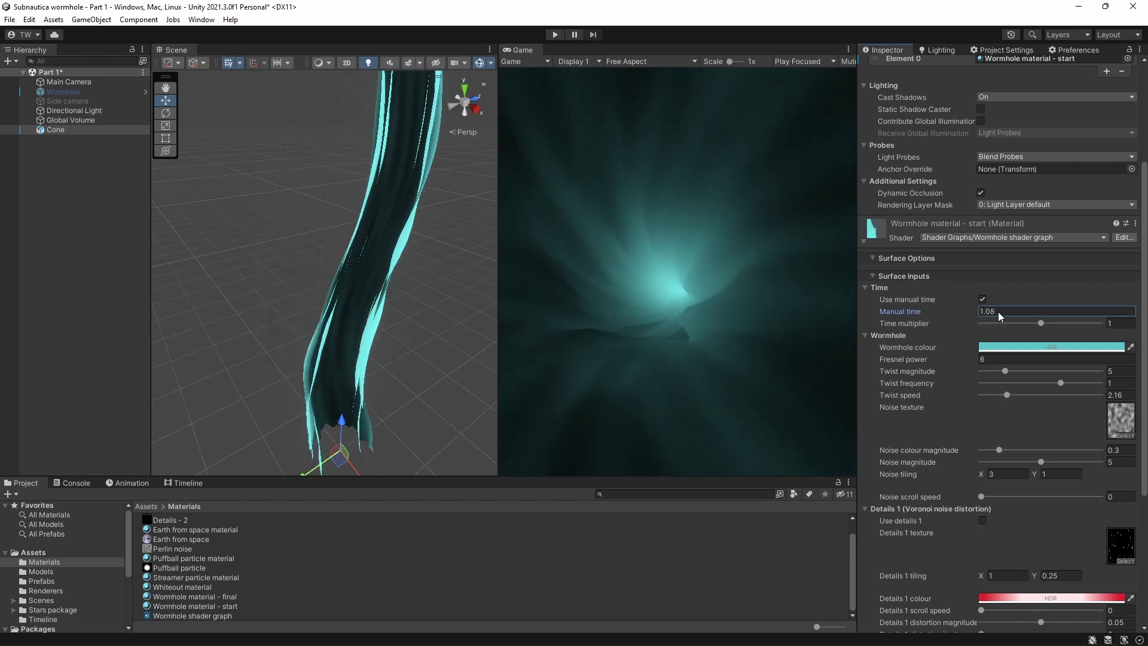
pyautogui.moveTo(999, 312); pyautogui.dragTo(976, 317)
pyautogui.click(1006, 395)
pyautogui.moveTo(1007, 396); pyautogui.dragTo(990, 396)
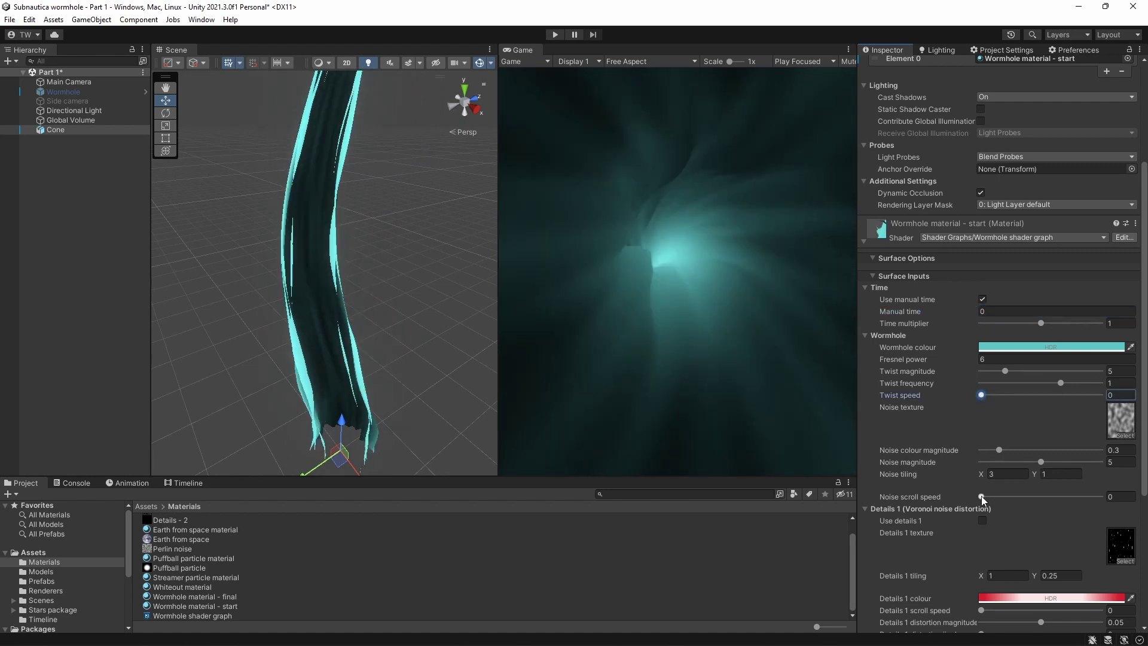
# Step: Raise Noise scroll speed to 0.372 and Twist speed to 3.17, preview, then reset Manual time to 0
pyautogui.moveTo(981, 497); pyautogui.dragTo(1003, 498)
pyautogui.moveTo(974, 315); pyautogui.dragTo(1090, 320)
pyautogui.hotkey('ctrl', 'z')
pyautogui.click(1010, 496)
pyautogui.moveTo(981, 395); pyautogui.dragTo(1015, 389)
pyautogui.moveTo(977, 311); pyautogui.dragTo(959, 286)
pyautogui.scroll(-1, 959, 285)
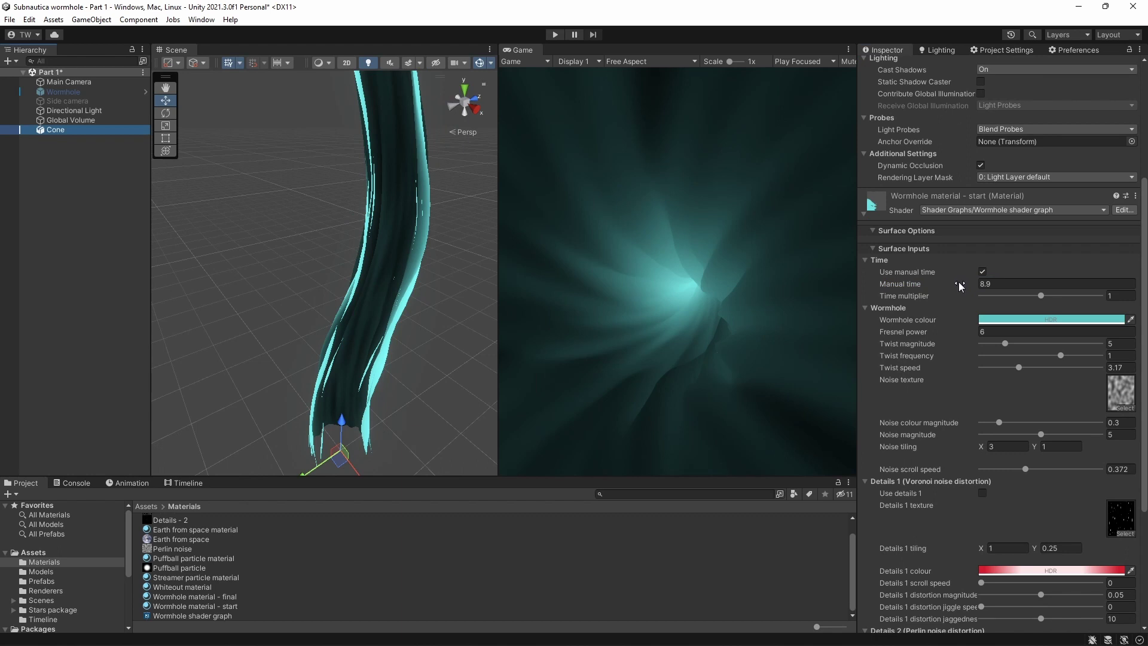
pyautogui.hotkey('ctrl', 'z')
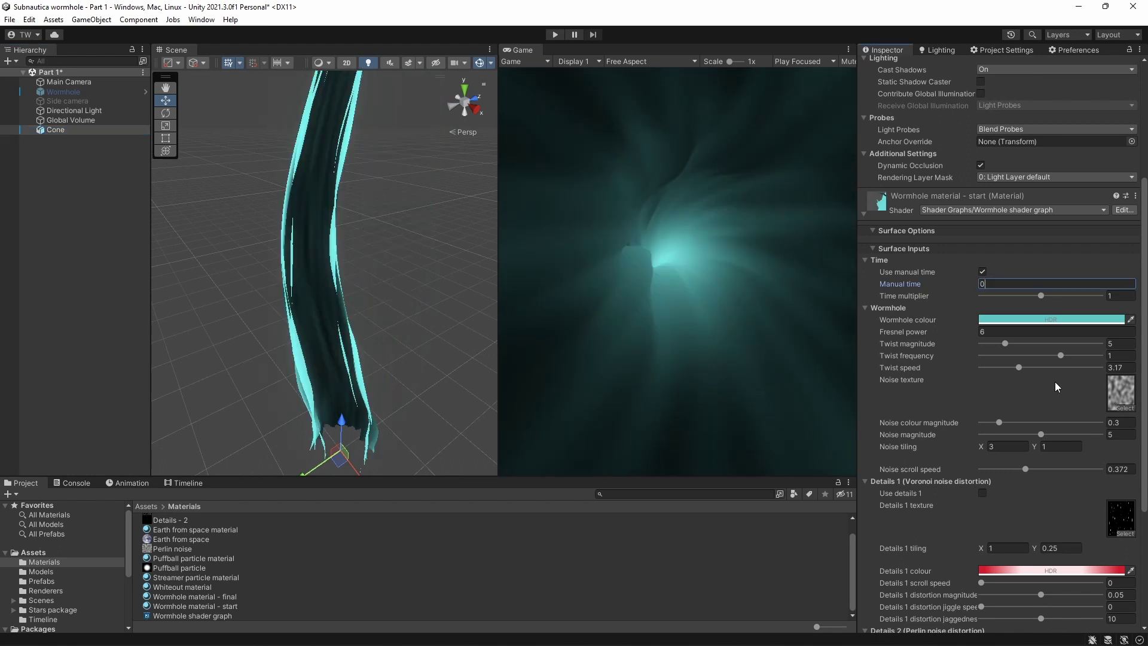
pyautogui.click(1127, 368)
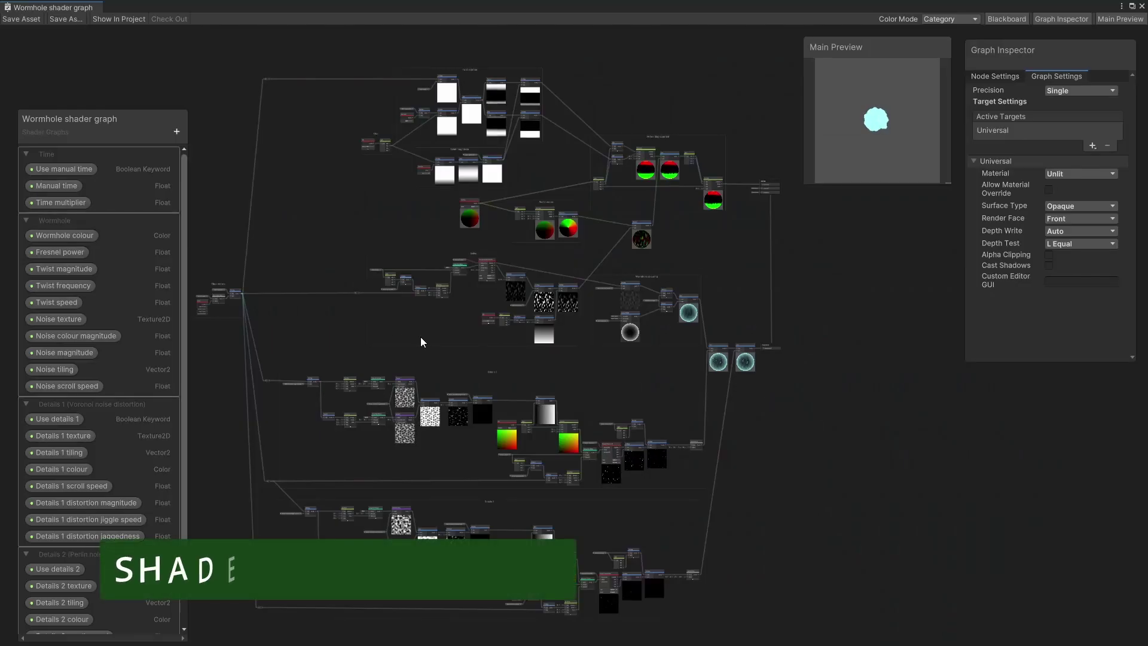
# Step: Pan and zoom the shader graph, selecting the Use manual time property and then clearing the selection
pyautogui.moveTo(306, 313); pyautogui.dragTo(460, 298, button='middle')
pyautogui.scroll(10, 462, 309)
pyautogui.scroll(3, 302, 422)
pyautogui.click(83, 169)
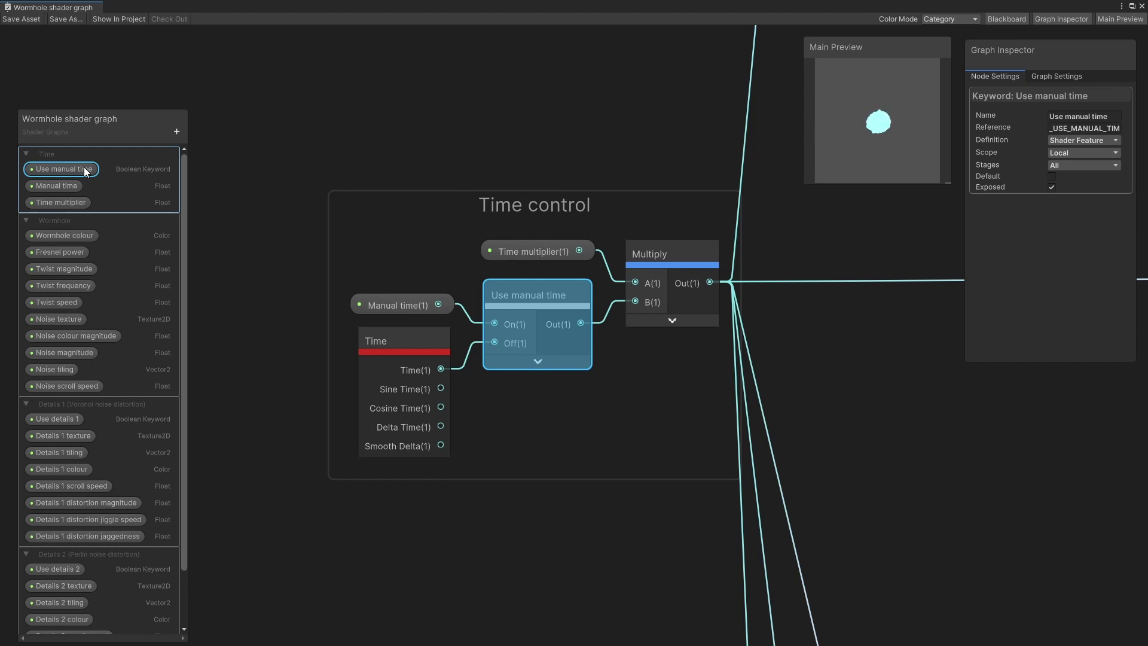
pyautogui.click(303, 173)
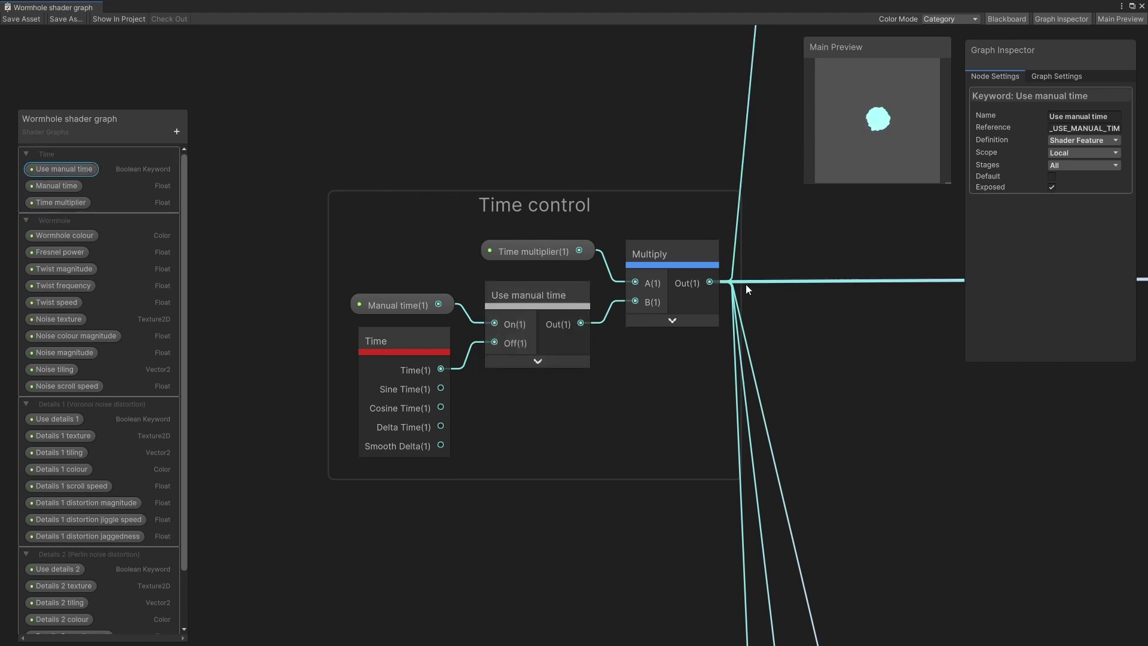
pyautogui.scroll(-3, 751, 288)
pyautogui.scroll(-8, 751, 288)
pyautogui.scroll(5, 487, 311)
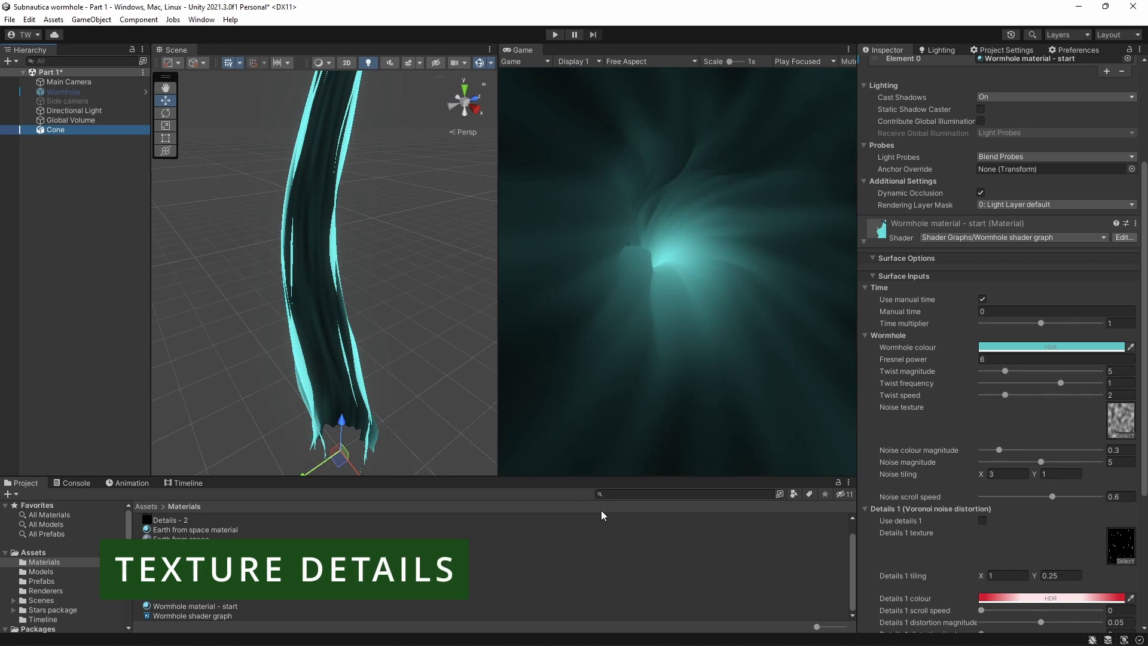
# Step: Collapse the Time and Wormhole property groups in the material Inspector
pyautogui.click(866, 289)
pyautogui.click(865, 296)
pyautogui.scroll(-2, 959, 311)
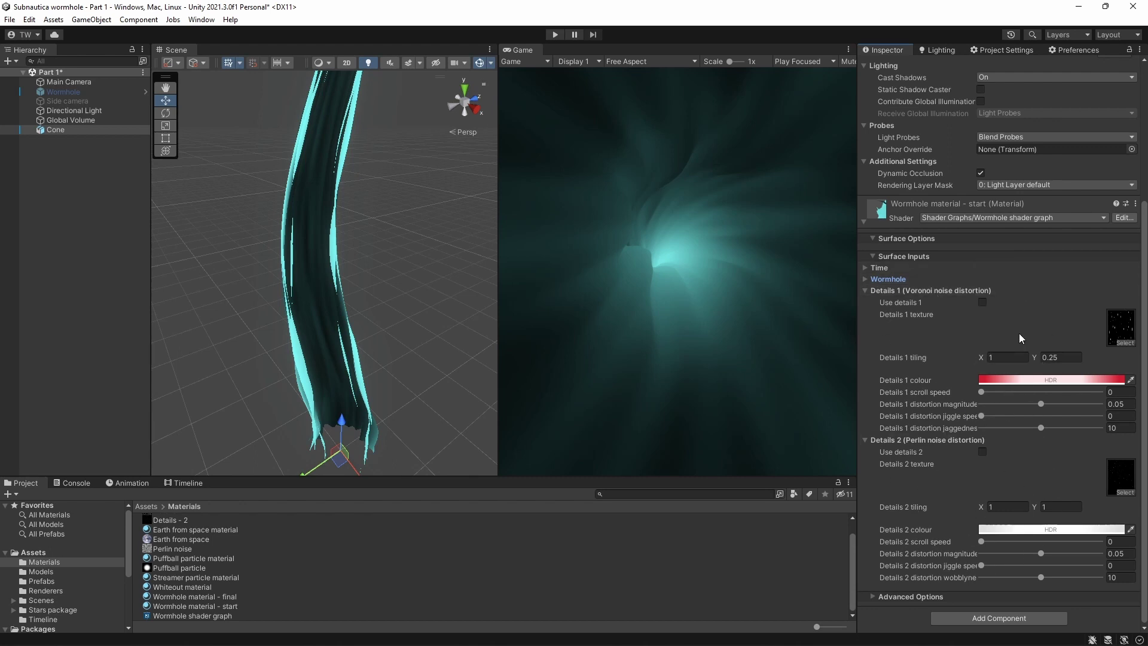
# Step: Ping the Details 1 and Details 2 textures, then open and close the Details 1 colour picker unchanged
pyautogui.click(1118, 330)
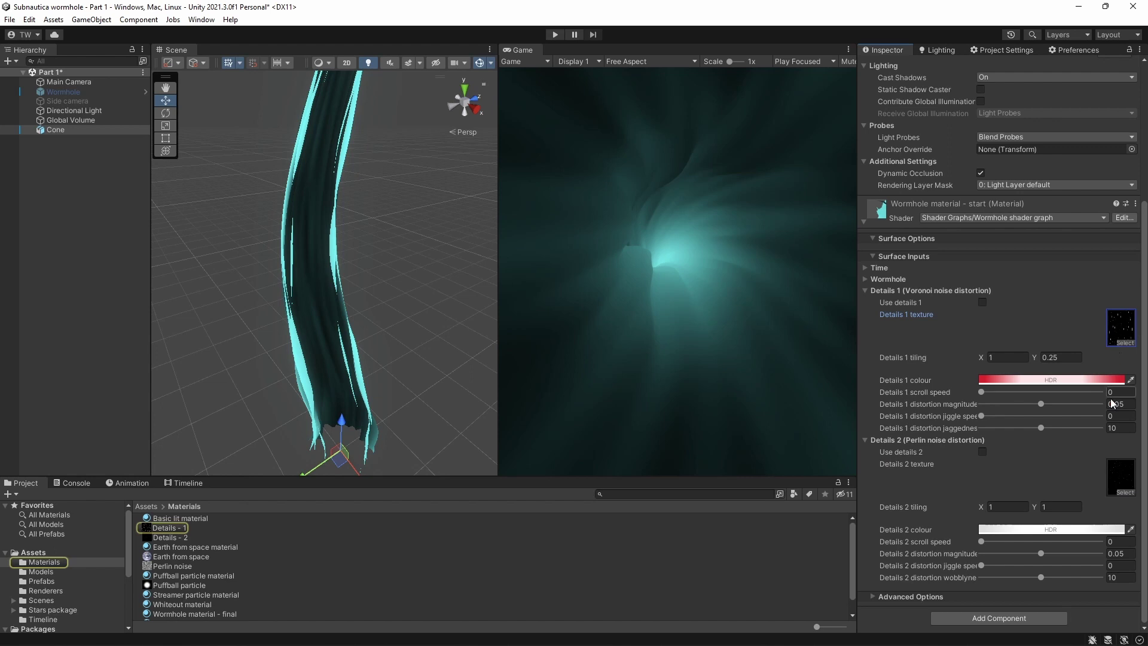
pyautogui.click(1122, 480)
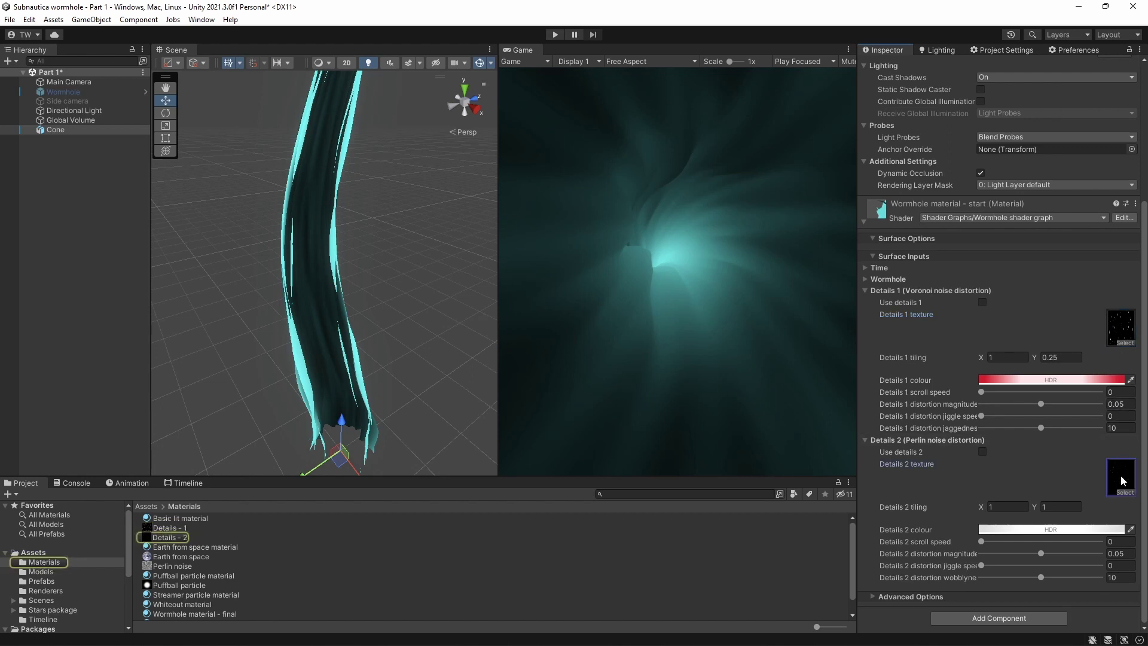
pyautogui.click(1047, 379)
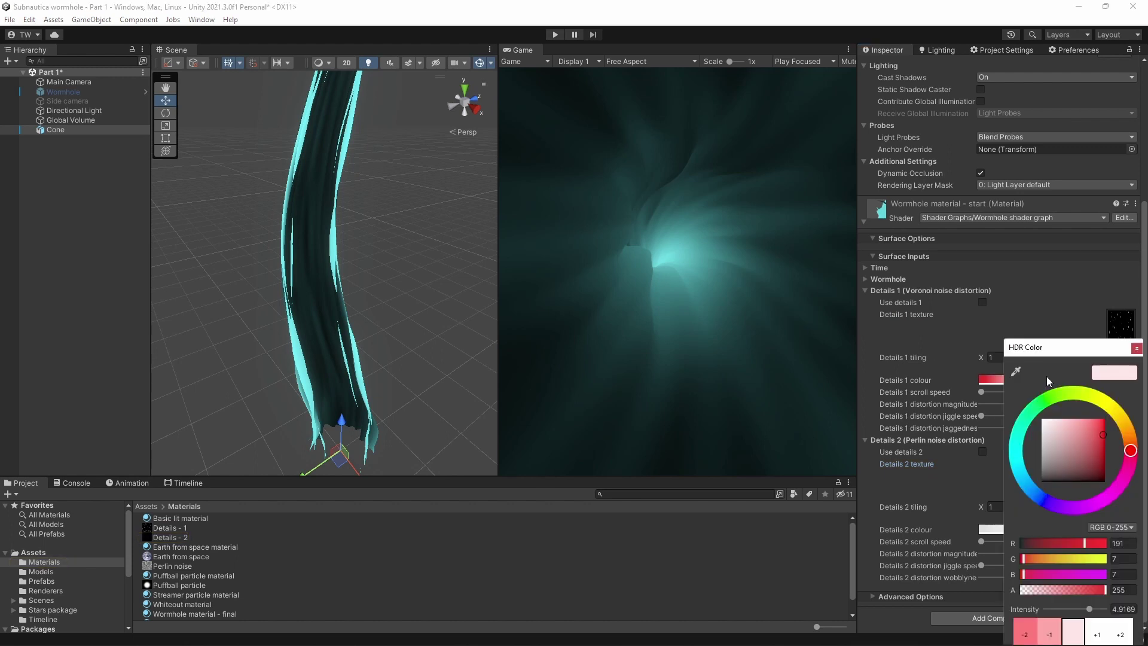
pyautogui.click(1035, 318)
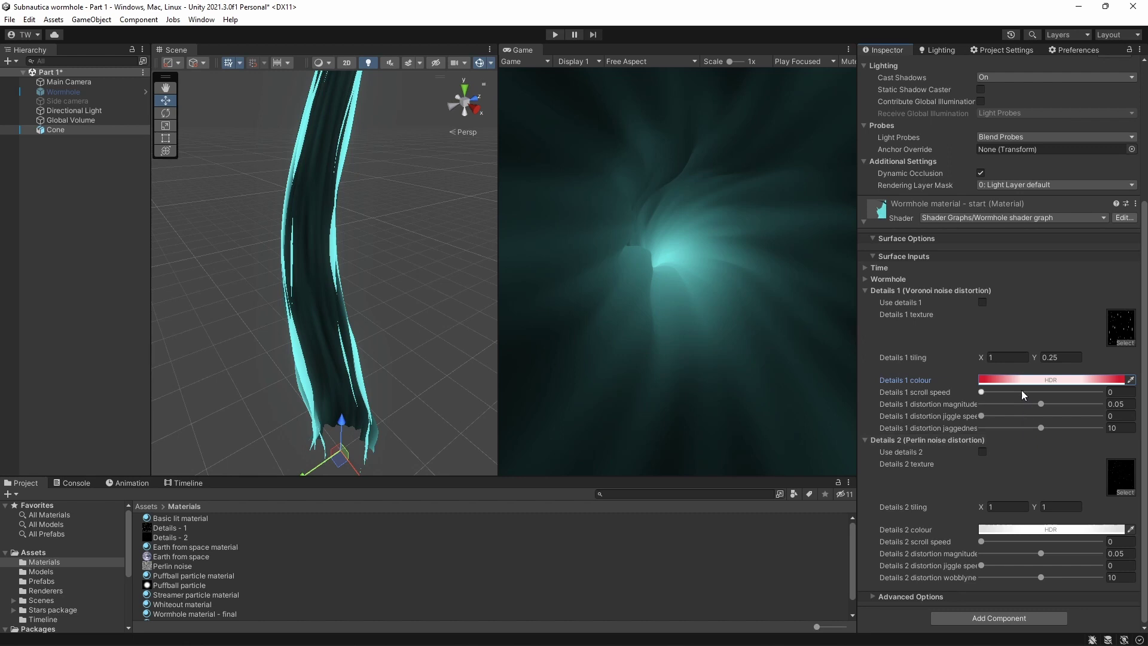
# Step: Preview the Details - 1 streak and Details - 2 speckle textures, then reselect the Cone and tick Use details 1
pyautogui.scroll(2, 1029, 327)
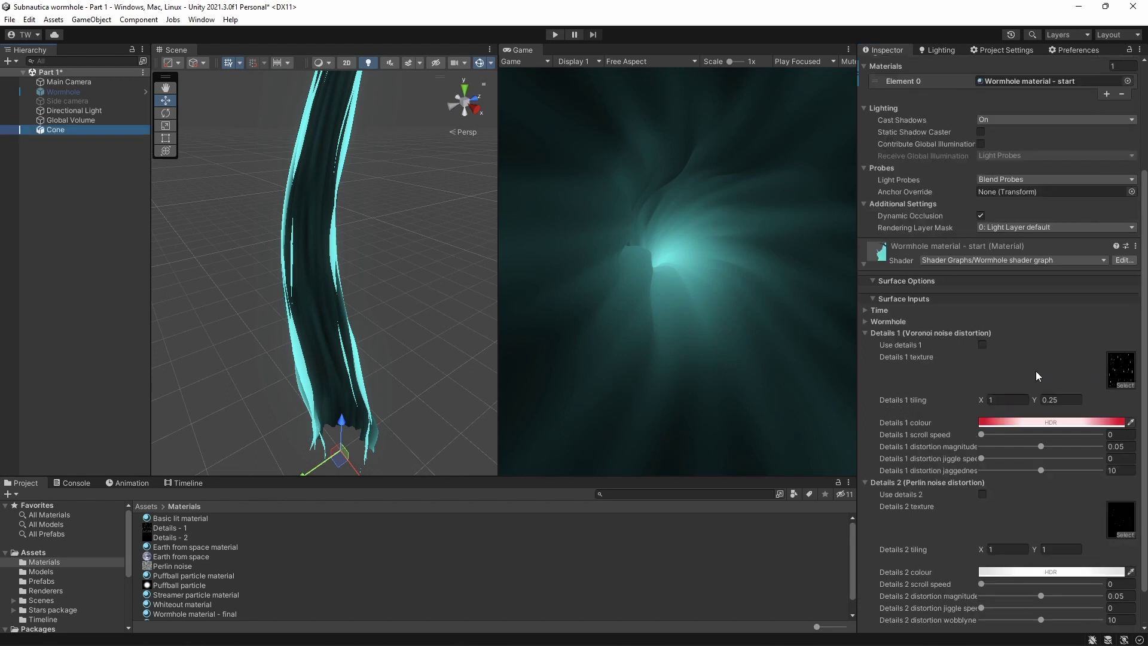
pyautogui.click(1118, 372)
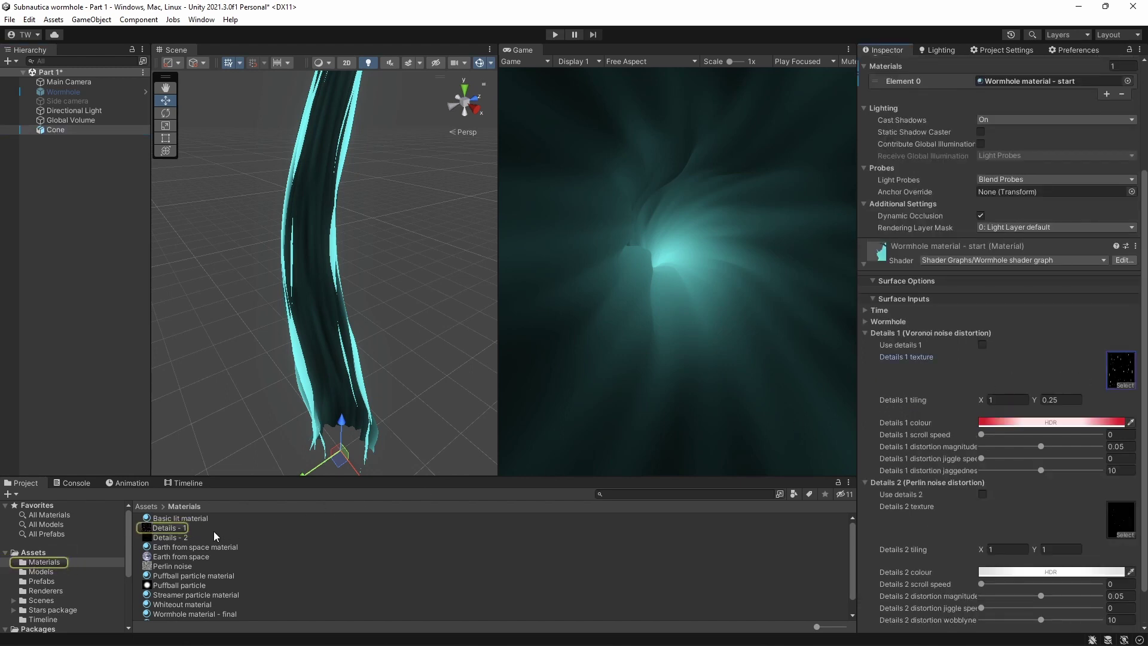
pyautogui.click(162, 529)
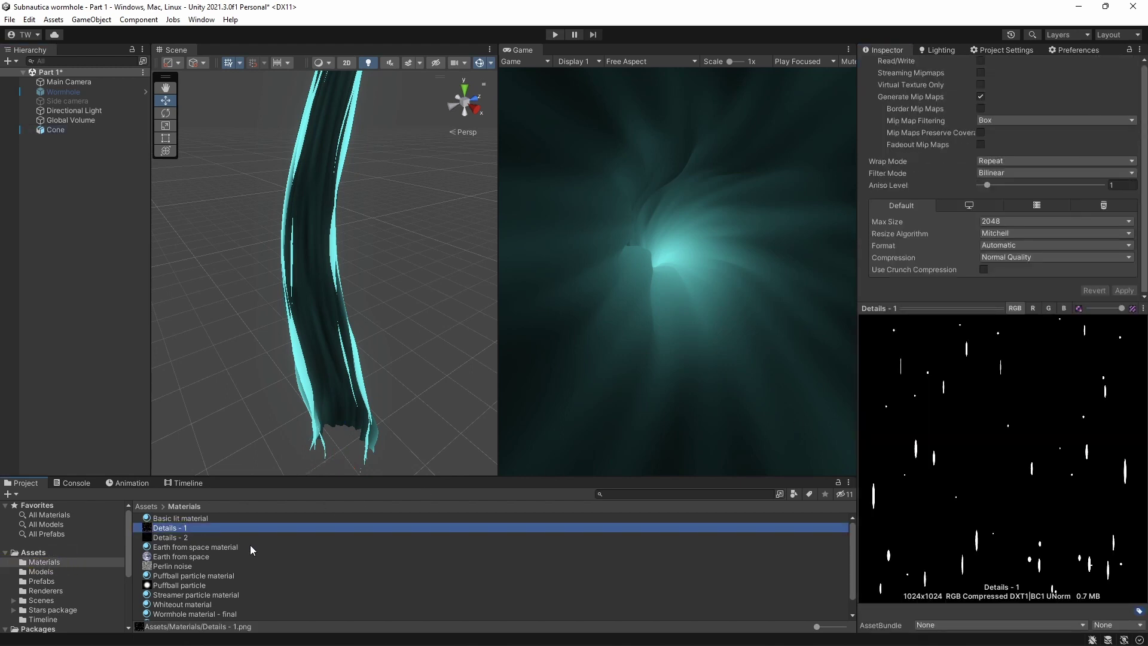
pyautogui.click(170, 538)
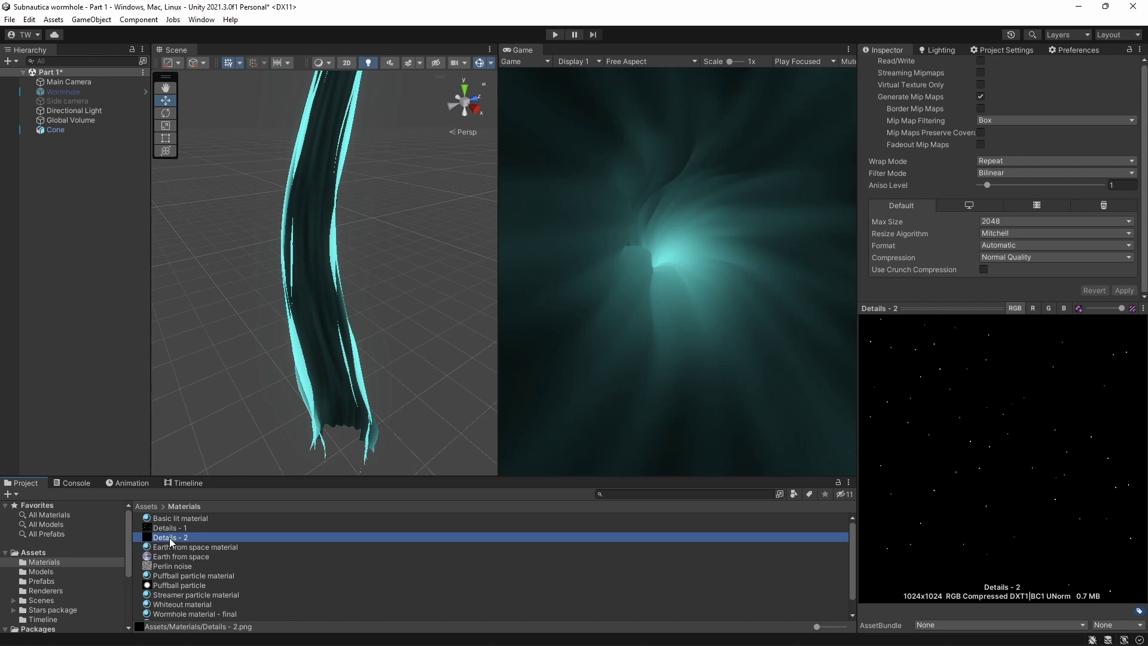
pyautogui.click(337, 419)
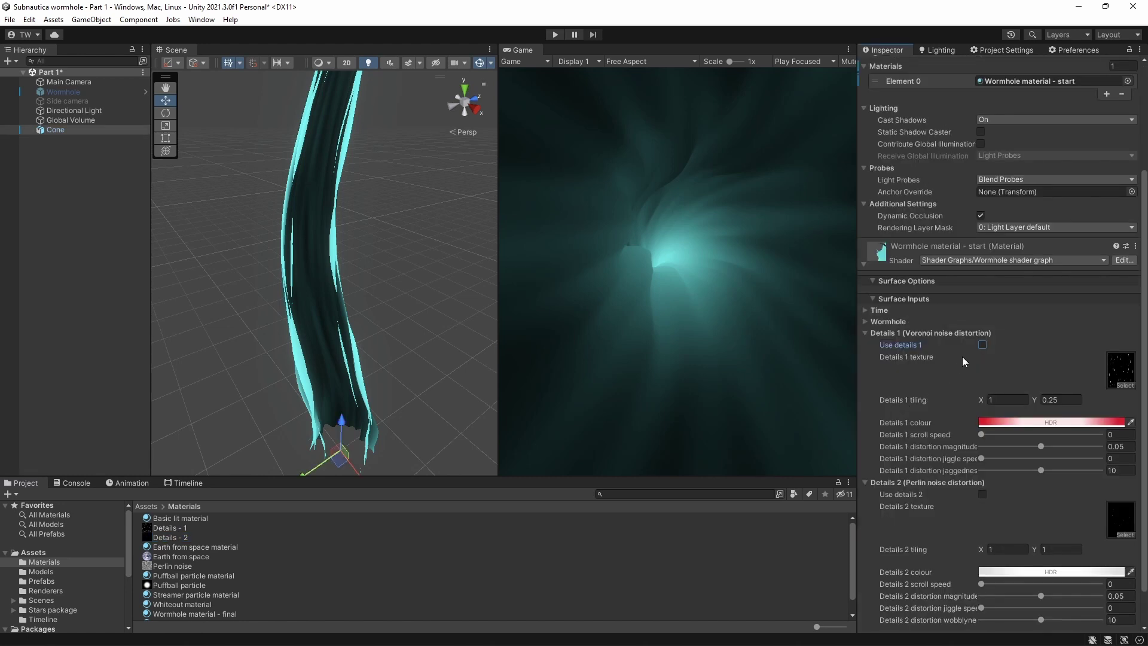
pyautogui.click(983, 346)
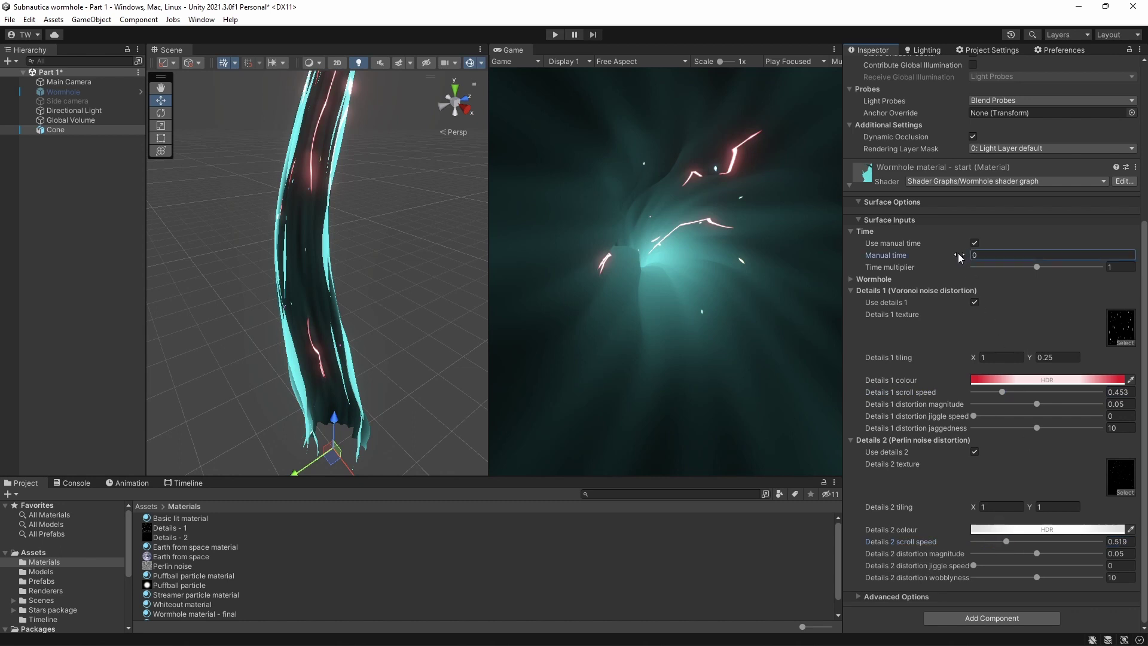
# Step: Set the Details 1 scroll speed to 0.481, scrubbing Manual time to watch the streaks move
pyautogui.moveTo(959, 257); pyautogui.dragTo(1000, 258)
pyautogui.moveTo(963, 257)
pyautogui.mouseDown()
pyautogui.moveTo(1024, 270)
pyautogui.moveTo(963, 261)
pyautogui.mouseUp()
pyautogui.click(974, 391)
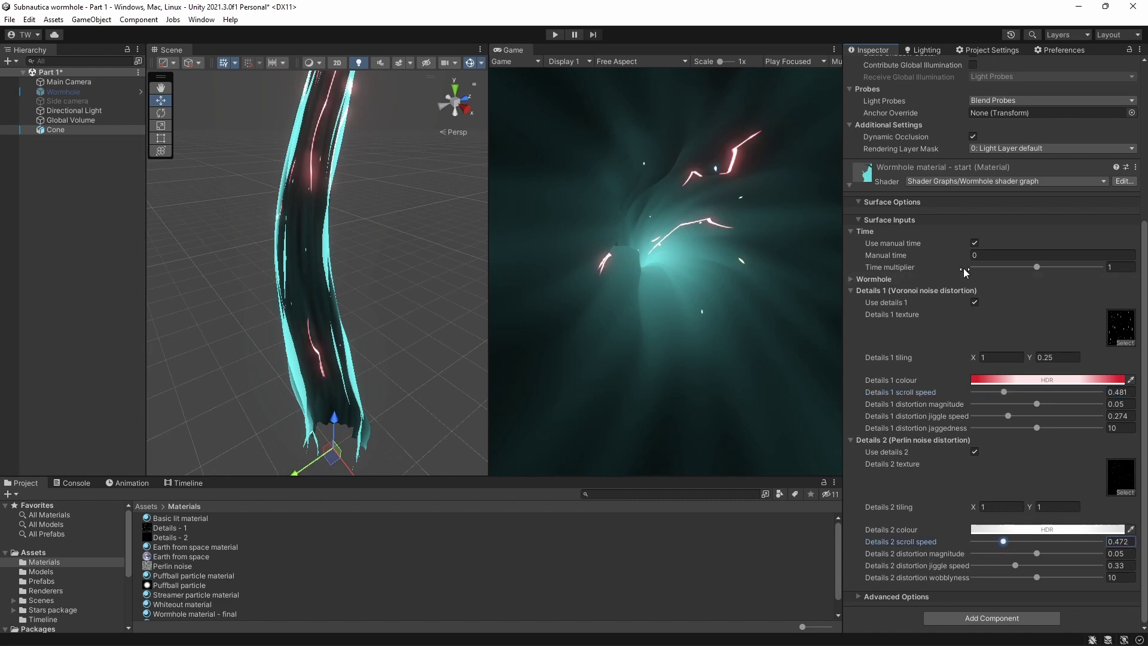
pyautogui.moveTo(960, 260); pyautogui.dragTo(1048, 269)
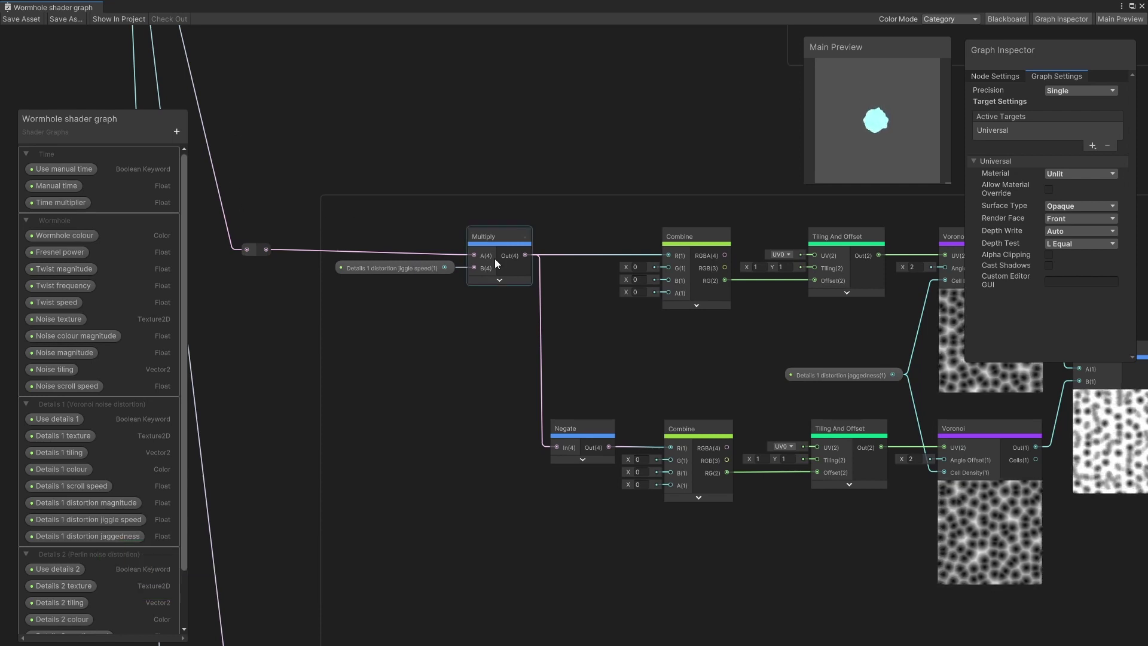
# Step: Pan from the Details 1 distortion, UV and texture sampling nodes to the final Add nodes
pyautogui.moveTo(804, 346); pyautogui.dragTo(407, 339, button='middle')
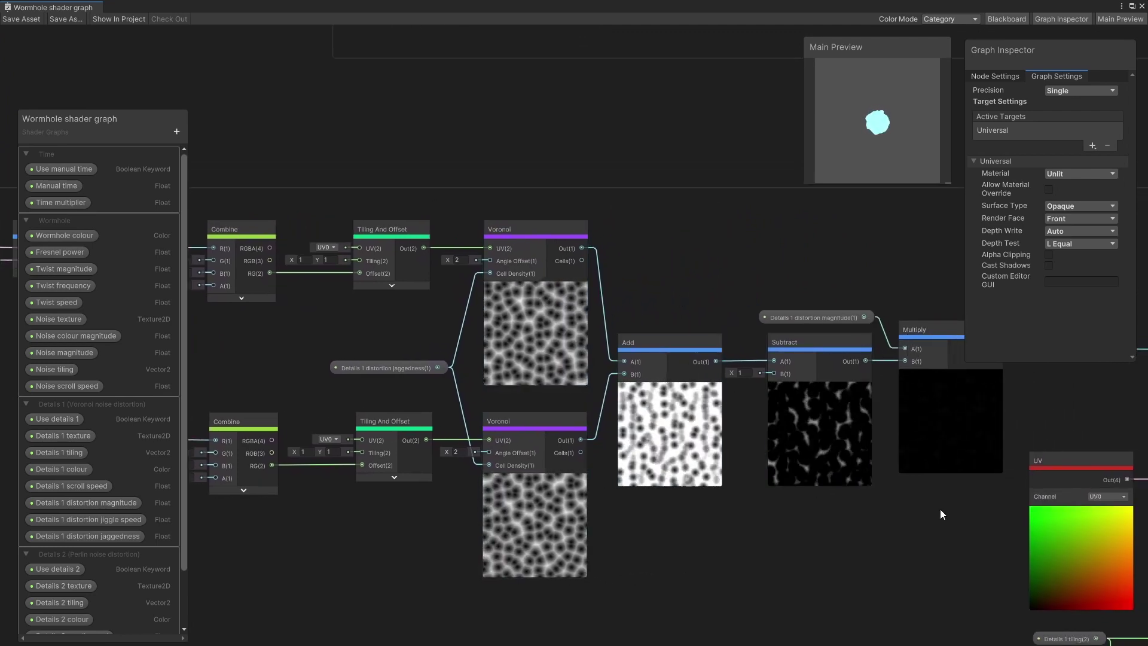
pyautogui.moveTo(940, 508); pyautogui.dragTo(137, 270, button='middle')
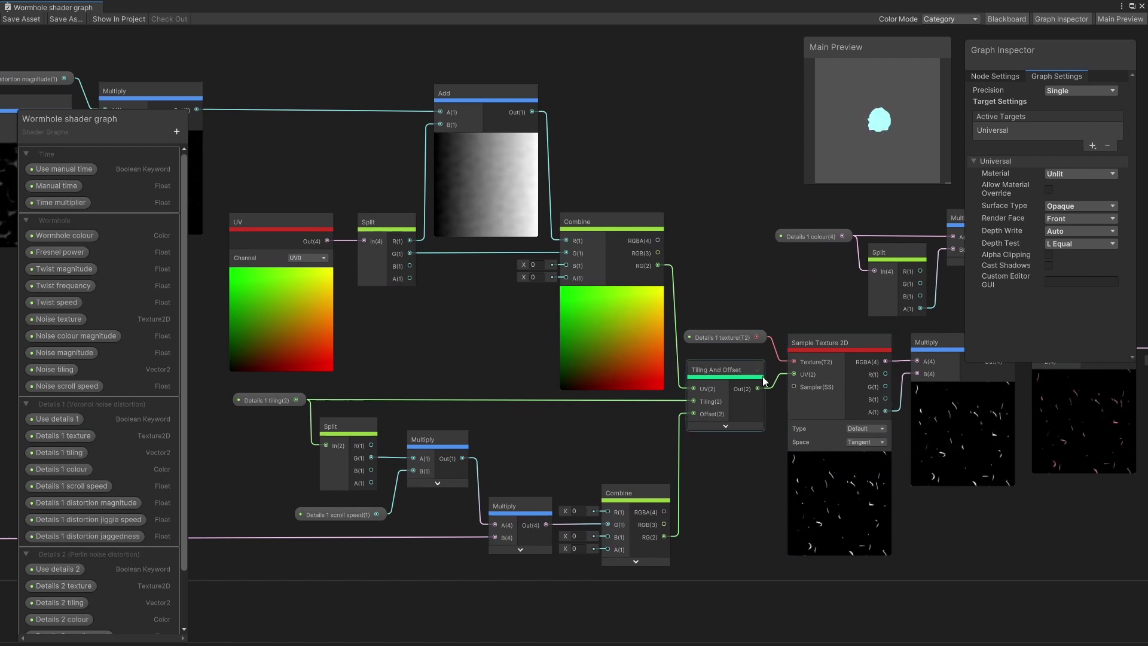
pyautogui.moveTo(791, 299); pyautogui.dragTo(528, 297, button='middle')
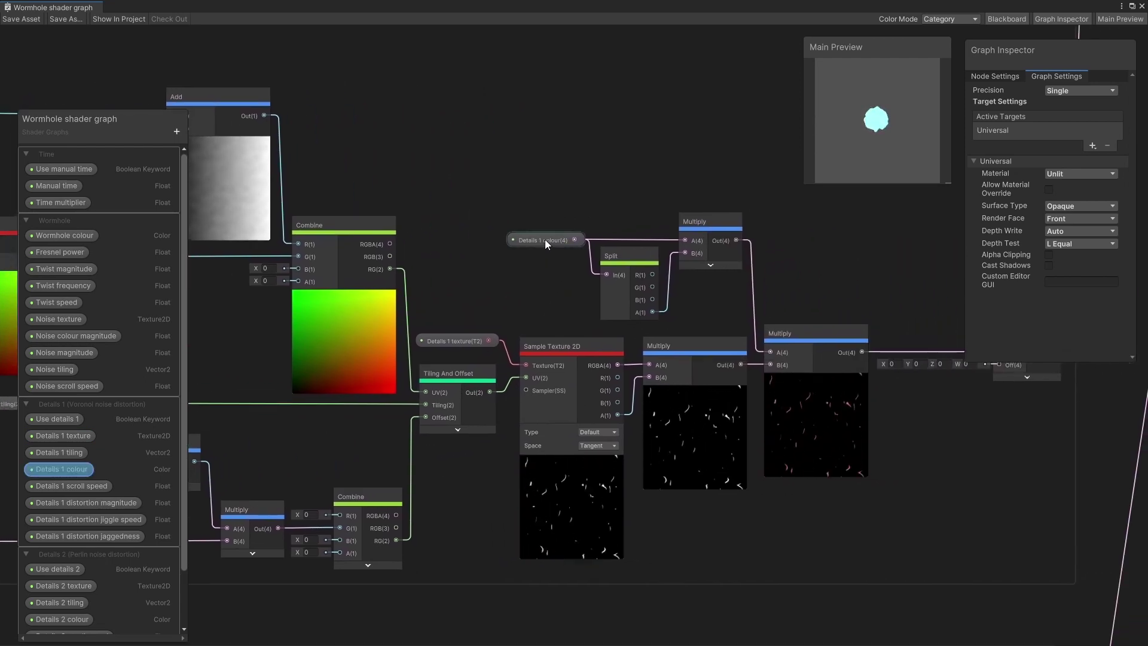
pyautogui.moveTo(543, 237); pyautogui.dragTo(531, 231, button='middle')
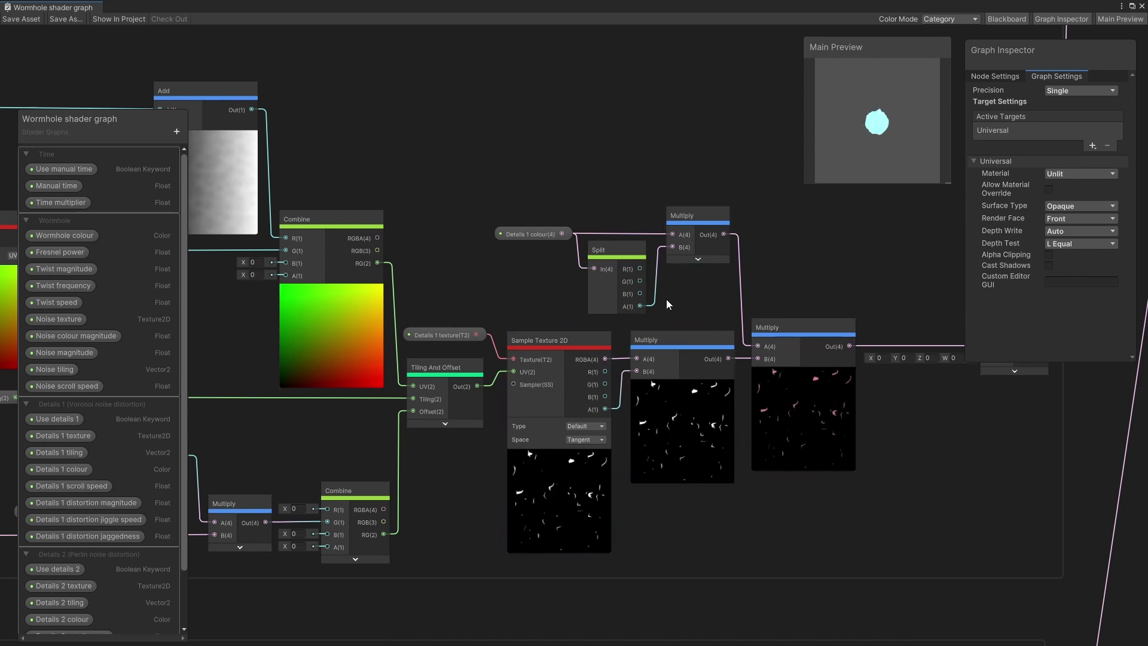
pyautogui.moveTo(666, 297); pyautogui.dragTo(344, 632, button='middle')
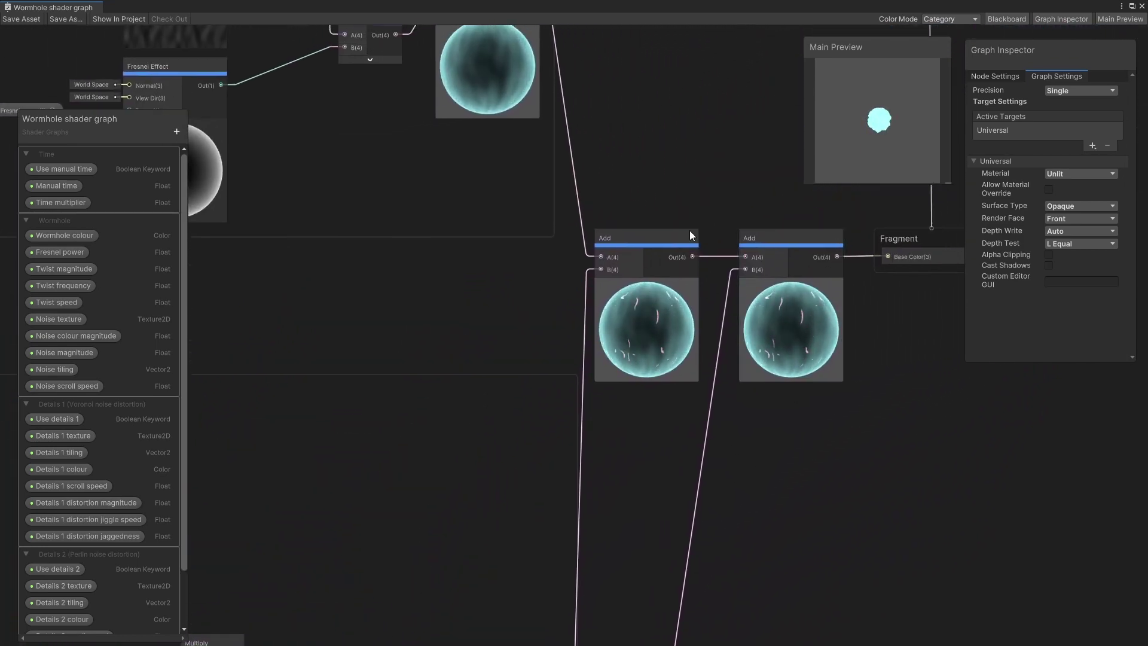
pyautogui.scroll(-10, 480, 508)
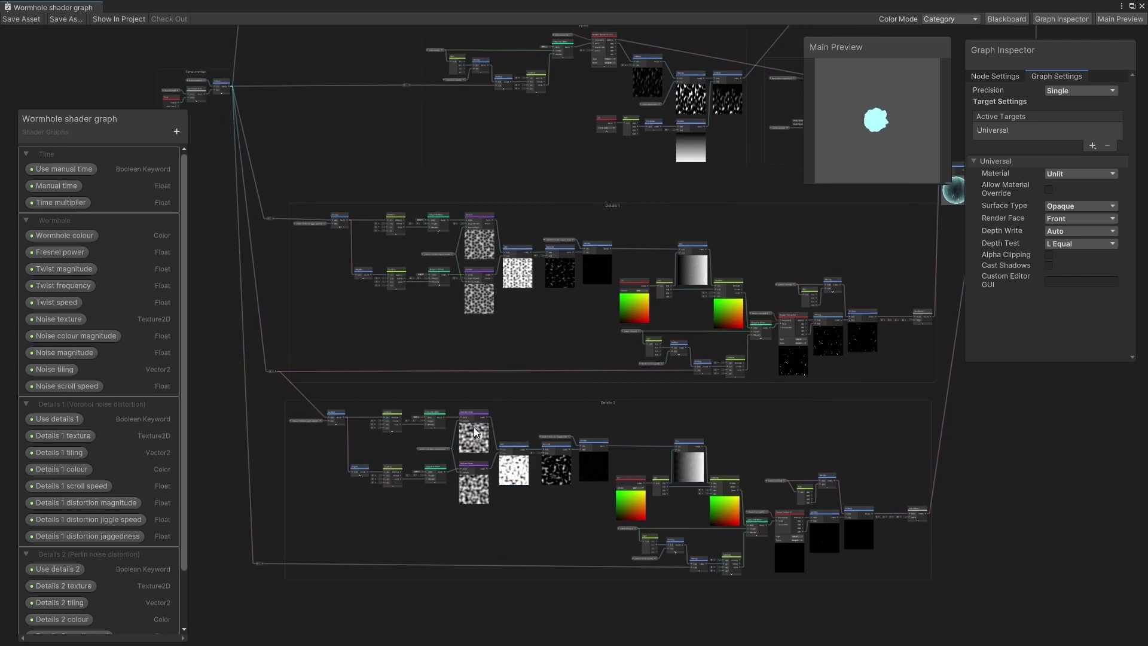
# Step: Zoom out and back in on the Details 2 noise node group
pyautogui.scroll(5, 418, 511)
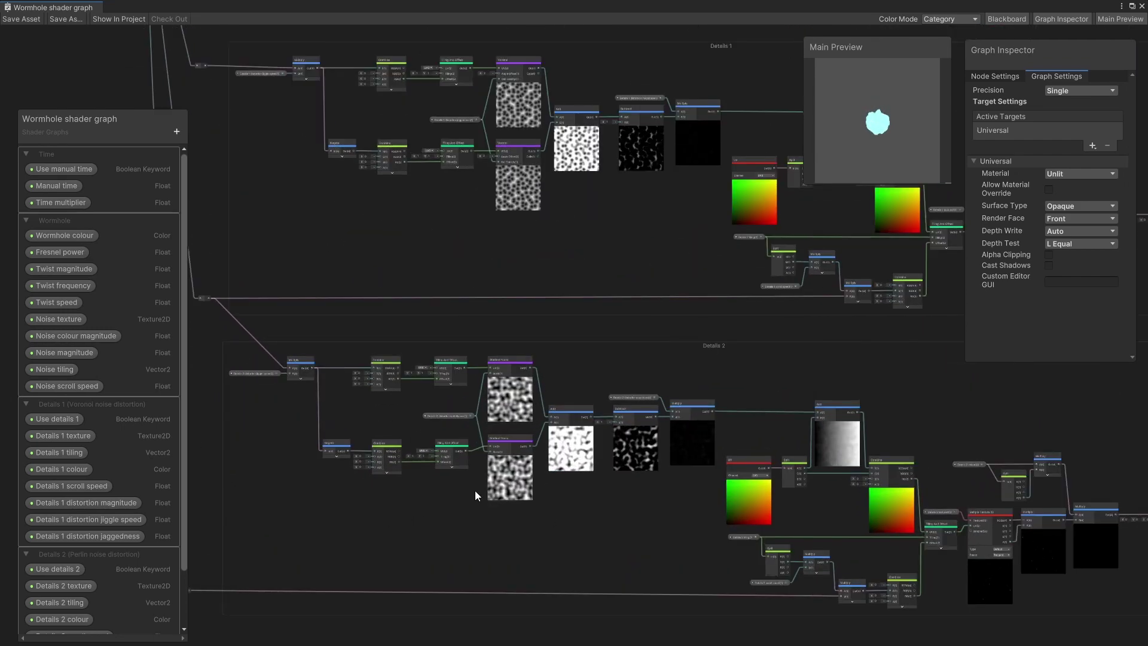
pyautogui.scroll(3, 513, 415)
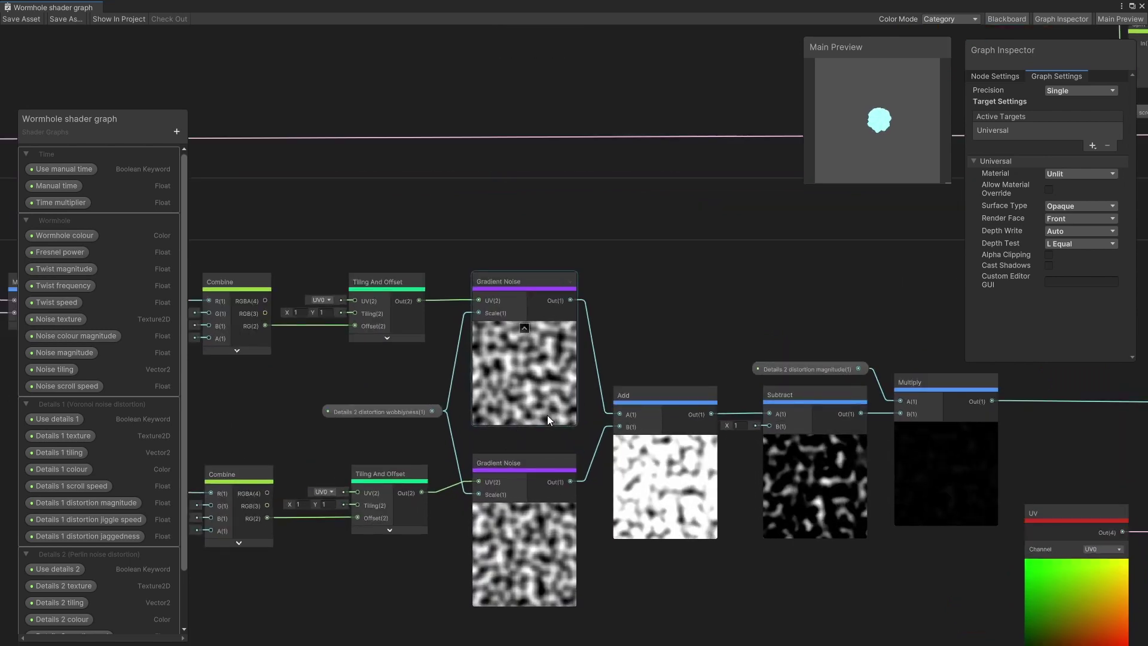
pyautogui.scroll(1, 537, 428)
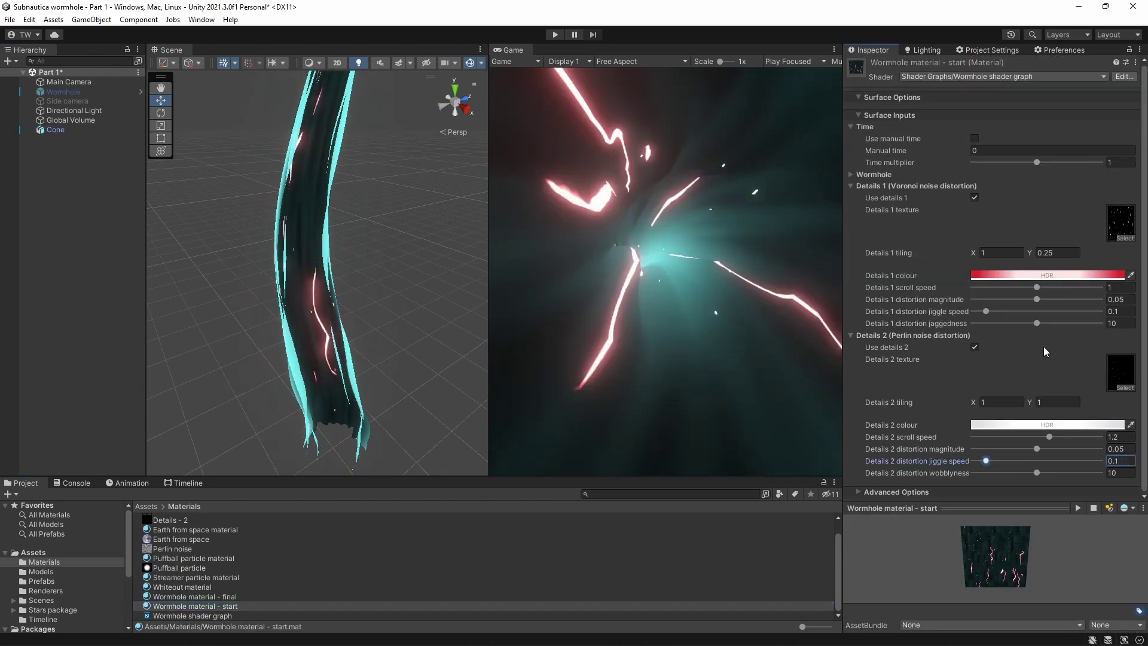
# Step: Expand the Wormhole properties to edit the Noise scroll speed, then bring up 'Wormhole material - final' for comparison
pyautogui.click(852, 174)
pyautogui.click(1121, 234)
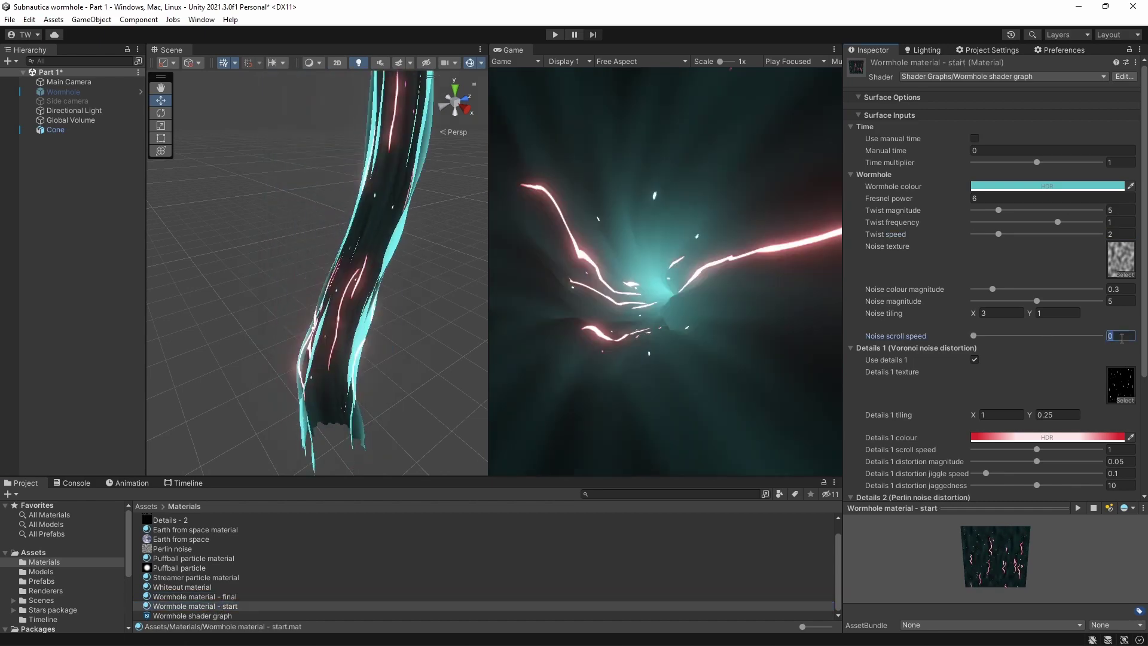
pyautogui.click(195, 596)
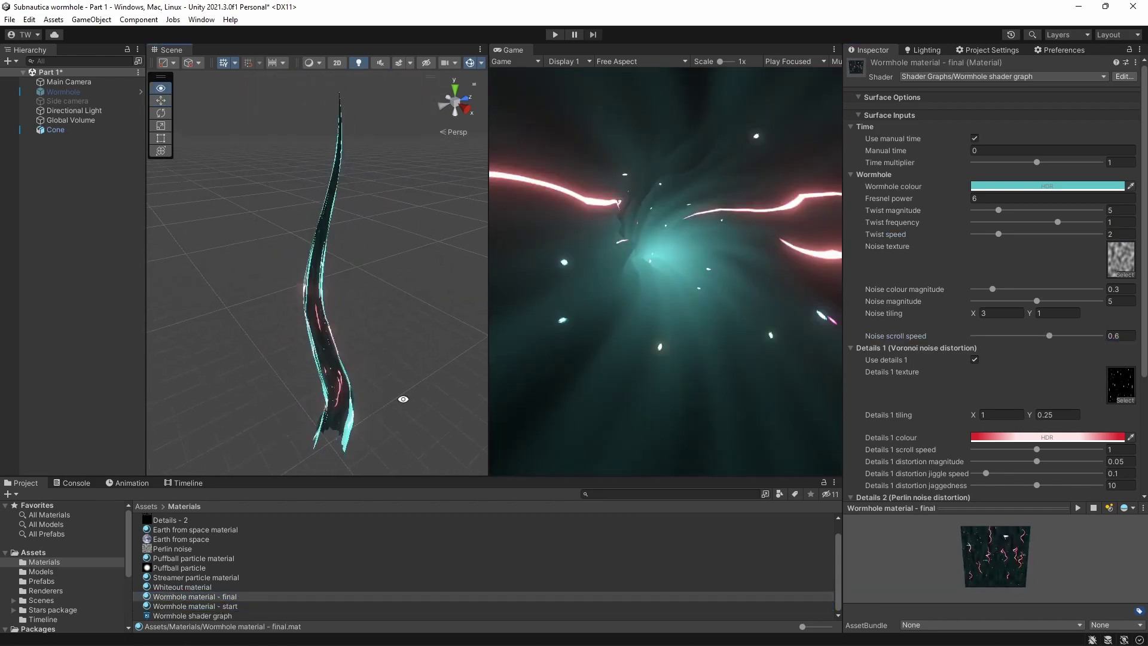